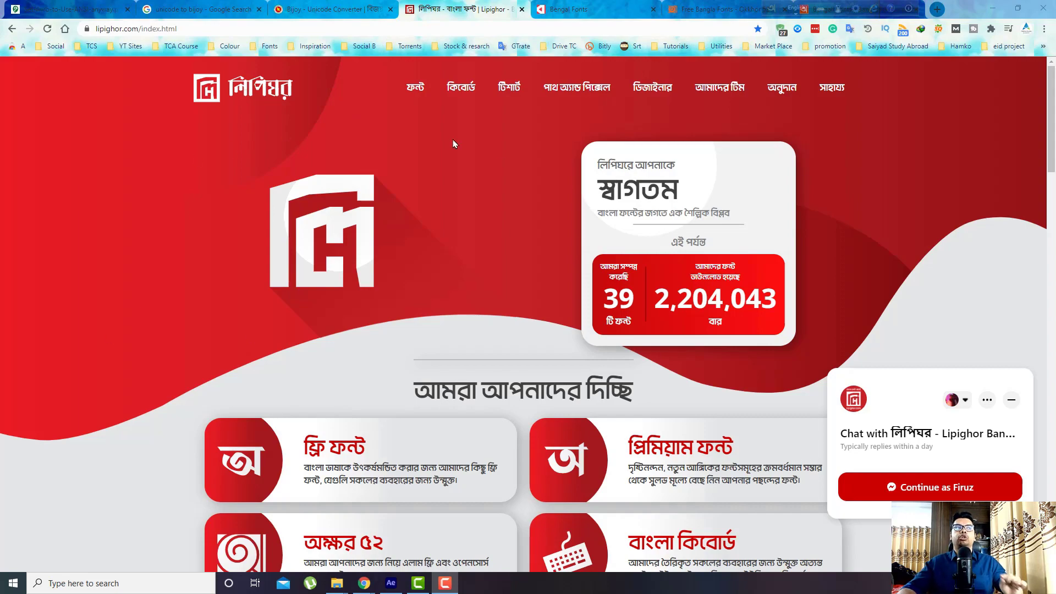
- Look through the Lipighor home page's free and premium Bangla fonts, and close the page
scroll(535, 292, "down", 9)
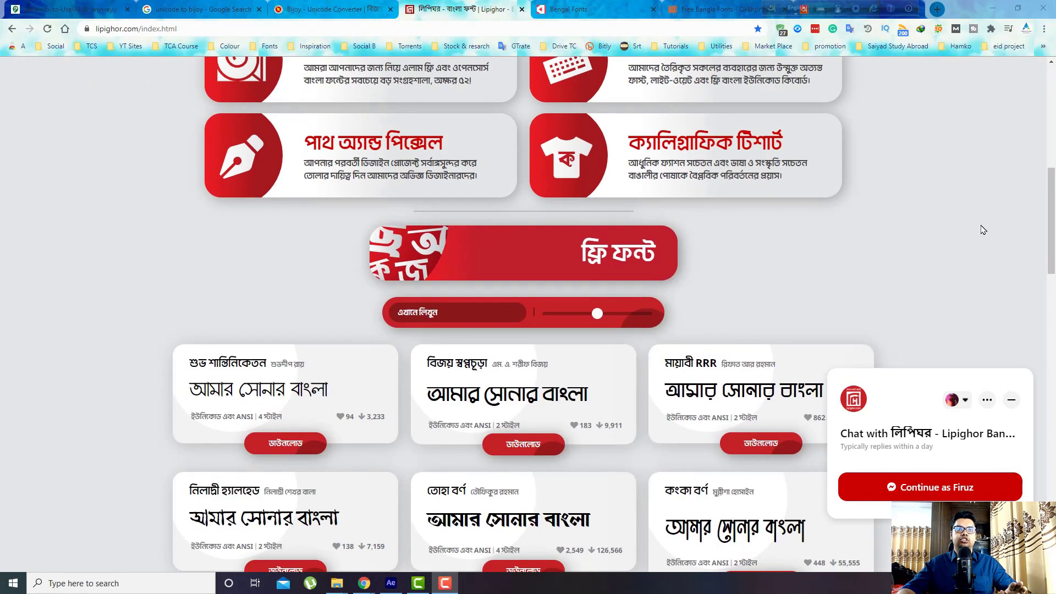
scroll(976, 295, "down", 2)
scroll(976, 296, "down", 6)
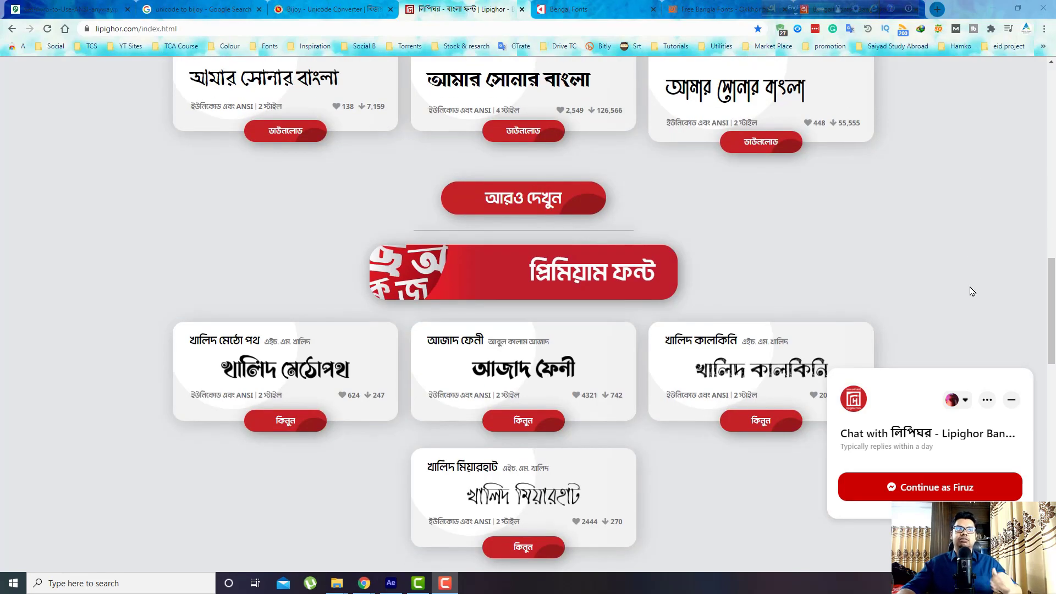
scroll(972, 292, "up", 17)
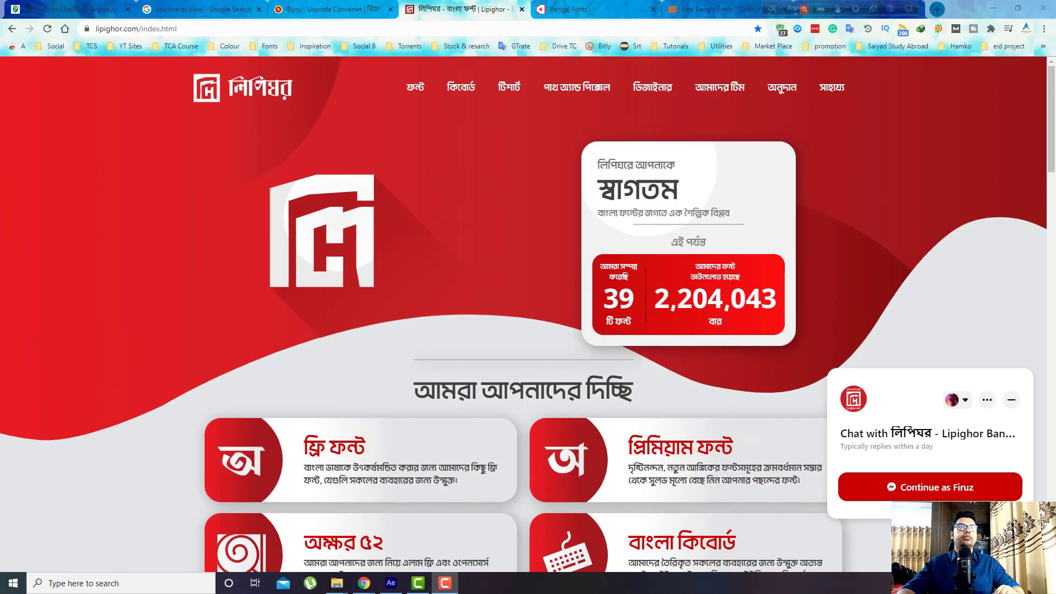
left_click(522, 9)
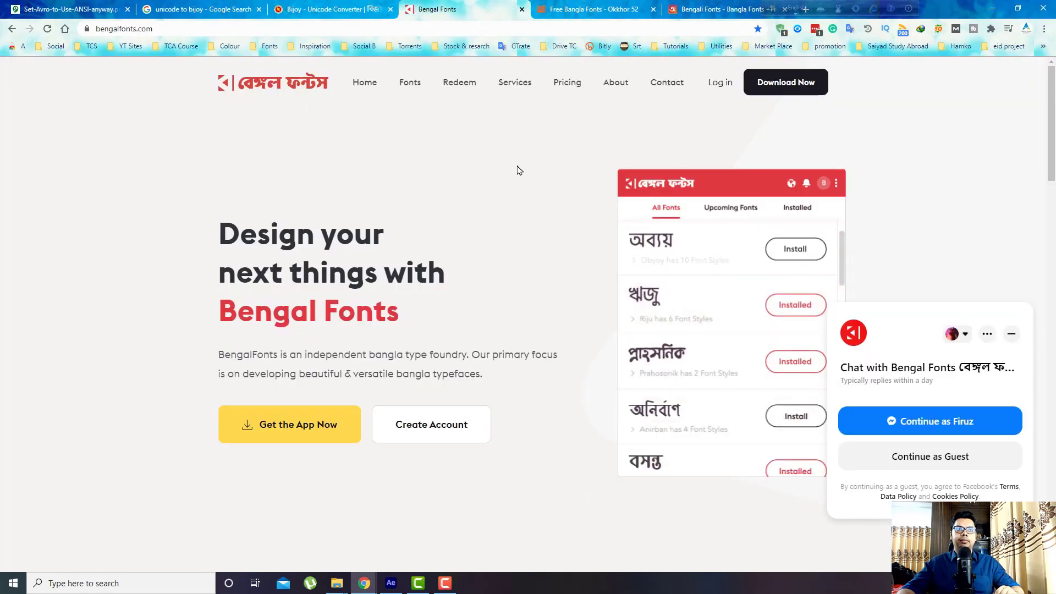
- Examine the featured typefaces on the Bengal Fonts home page, and close the page
scroll(575, 320, "down", 5)
scroll(599, 314, "up", 5)
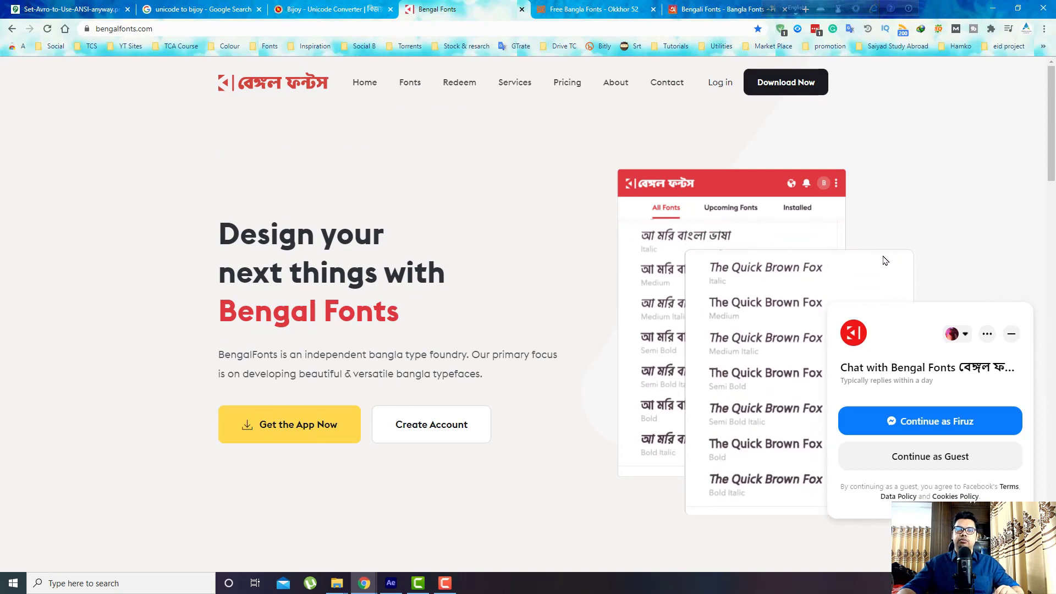
scroll(891, 242, "down", 5)
scroll(869, 224, "down", 10)
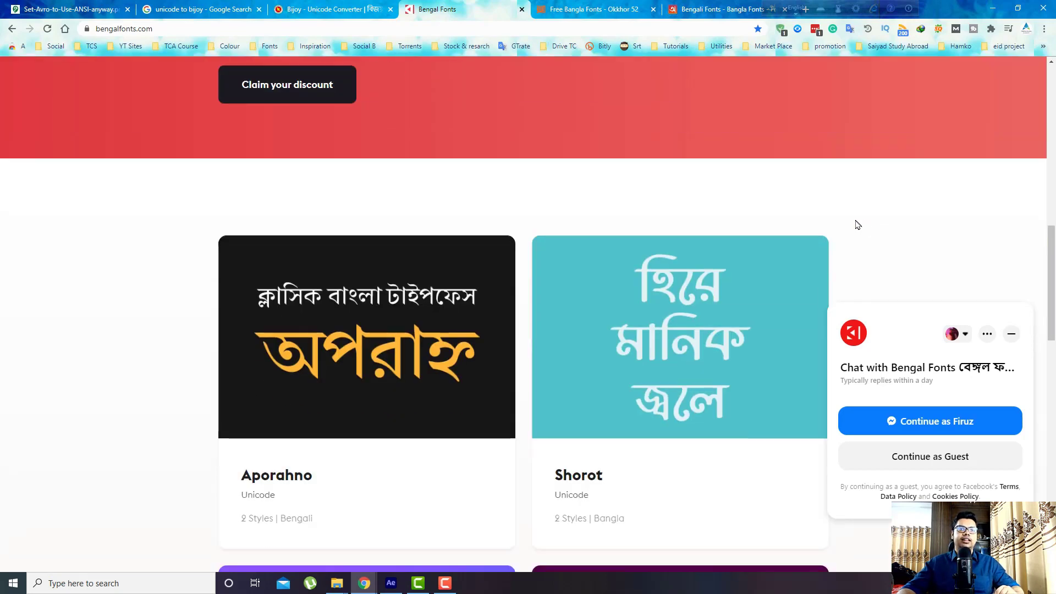
scroll(770, 232, "up", 4)
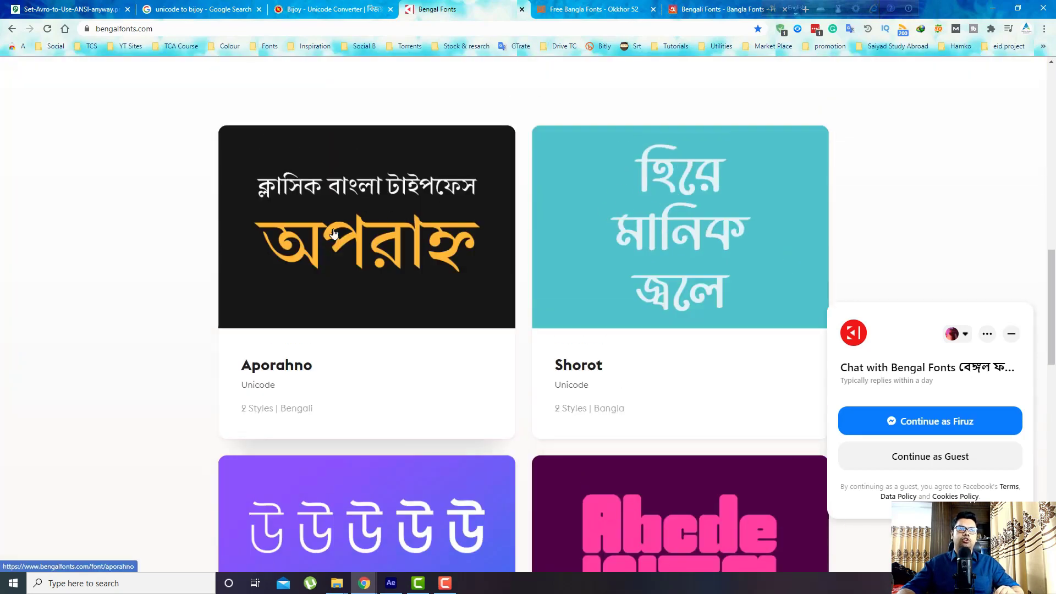
scroll(505, 213, "down", 3)
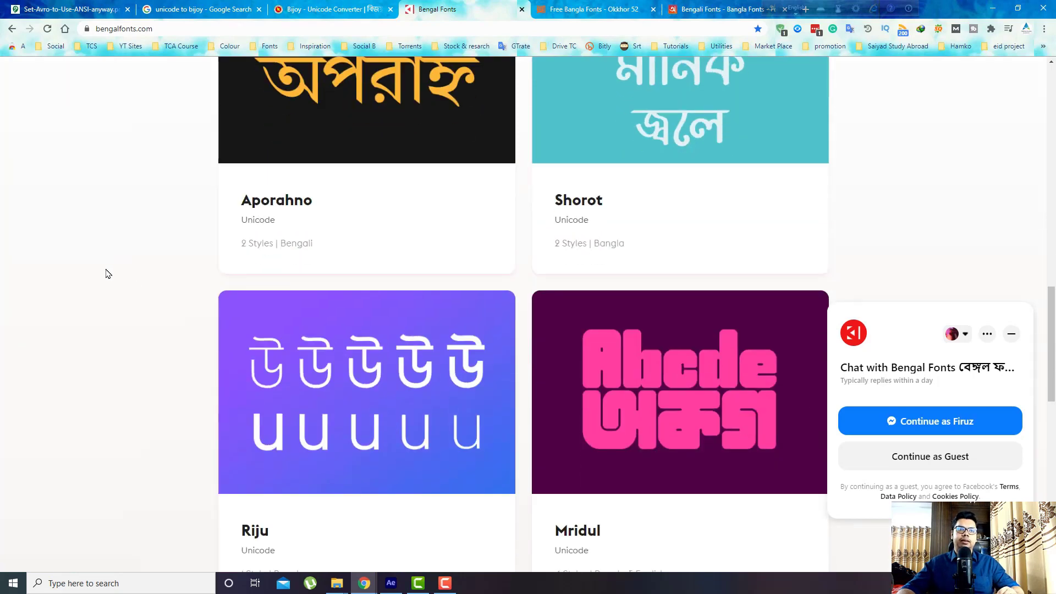
scroll(104, 273, "down", 4)
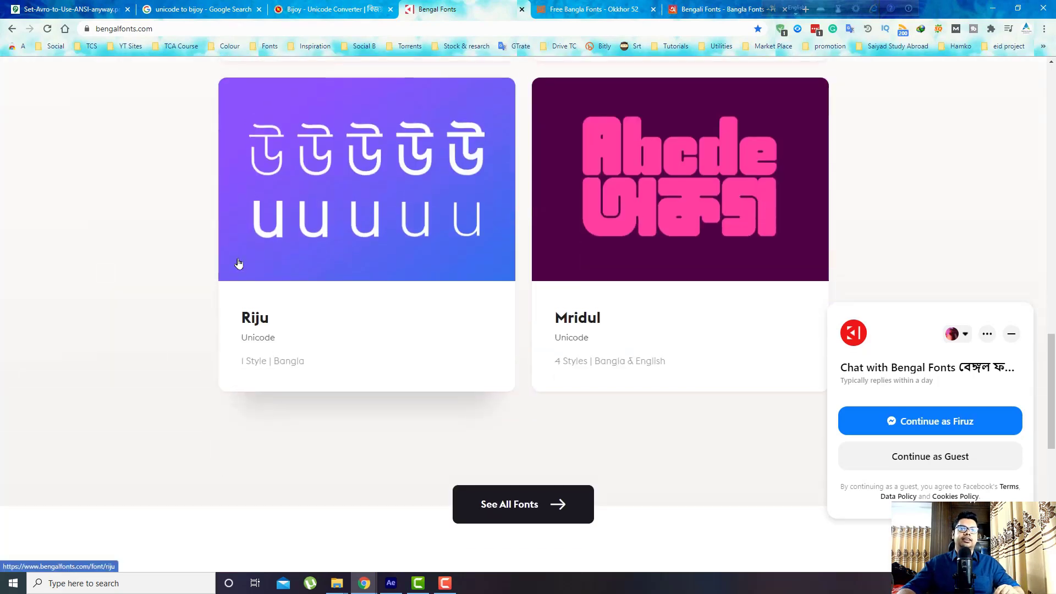
scroll(486, 266, "up", 6)
scroll(486, 267, "up", 9)
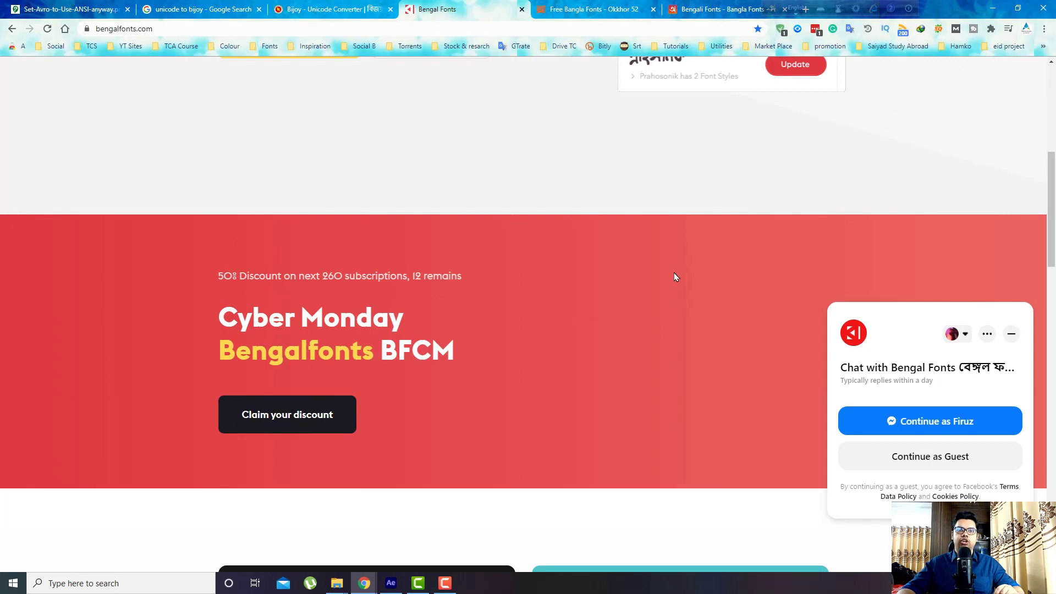
scroll(674, 276, "up", 5)
scroll(586, 301, "down", 8)
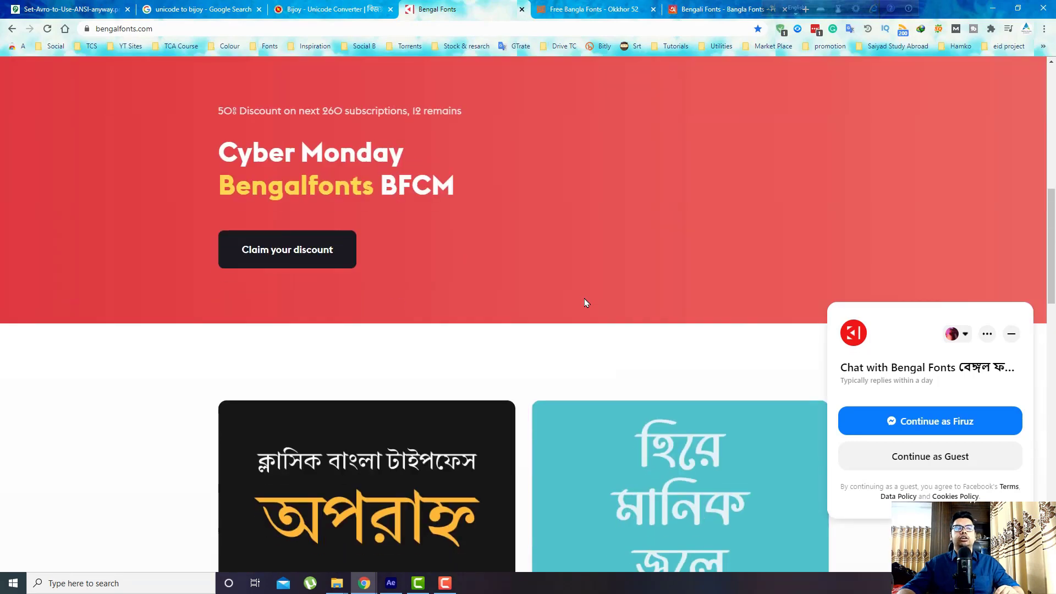
scroll(585, 302, "down", 6)
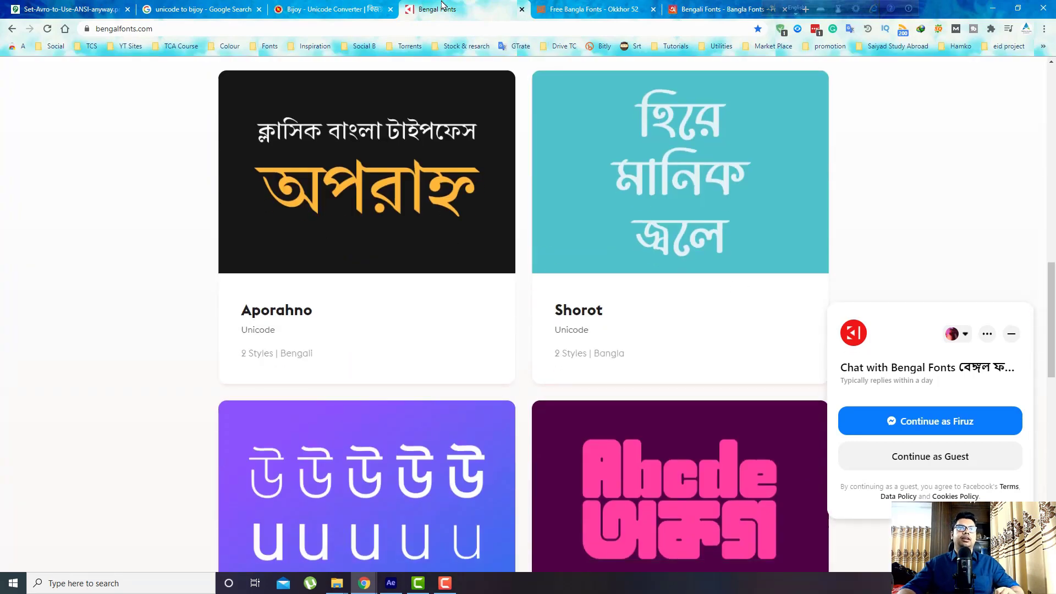
middle_click(475, 6)
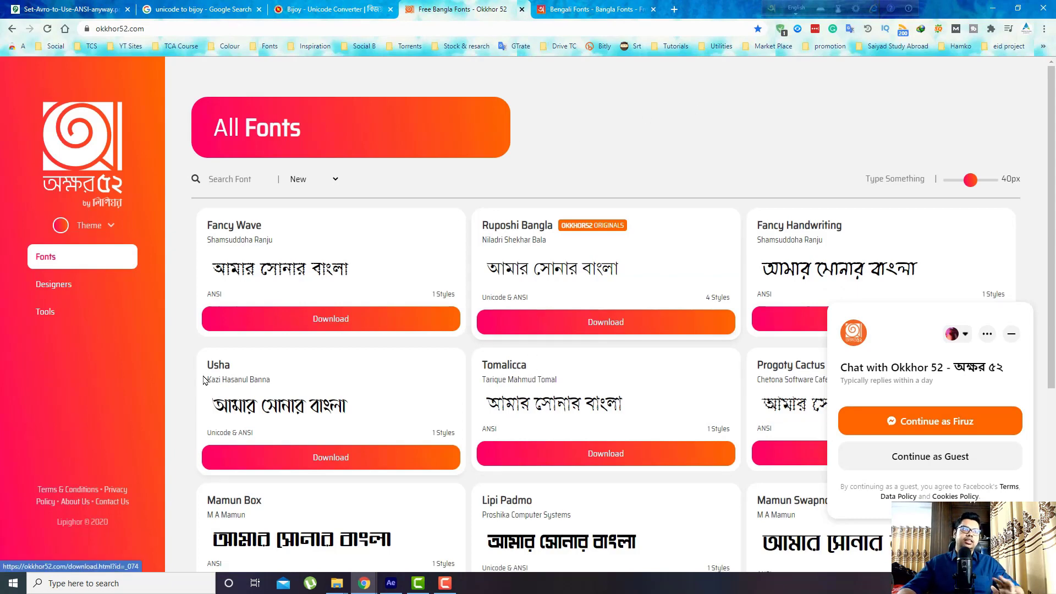
- Look over the first page of free fonts on Okkhor 52, and close the page
scroll(292, 349, "down", 3)
scroll(577, 355, "down", 2)
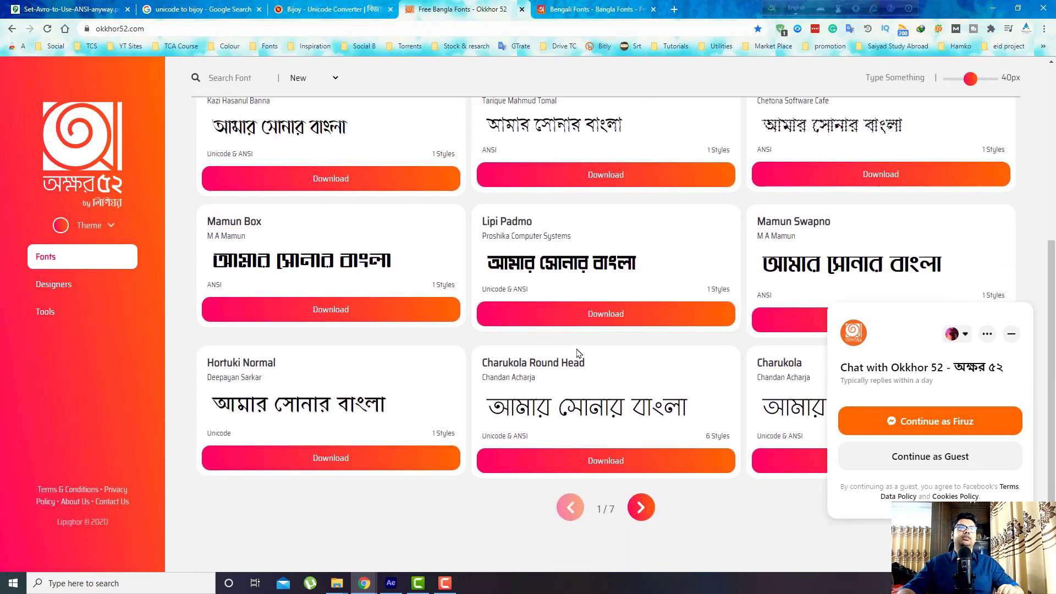
middle_click(472, 5)
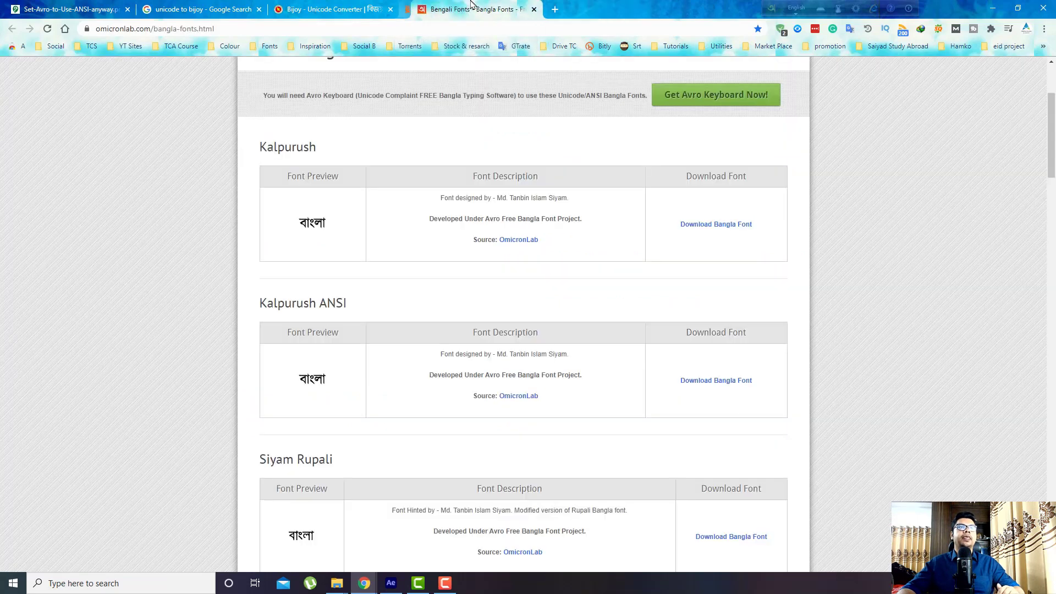
- Examine OmicronLab's list of free Bangla fonts, including the Kalpurush and Siyam Rupali Unicode and ANSI versions
scroll(142, 303, "up", 3)
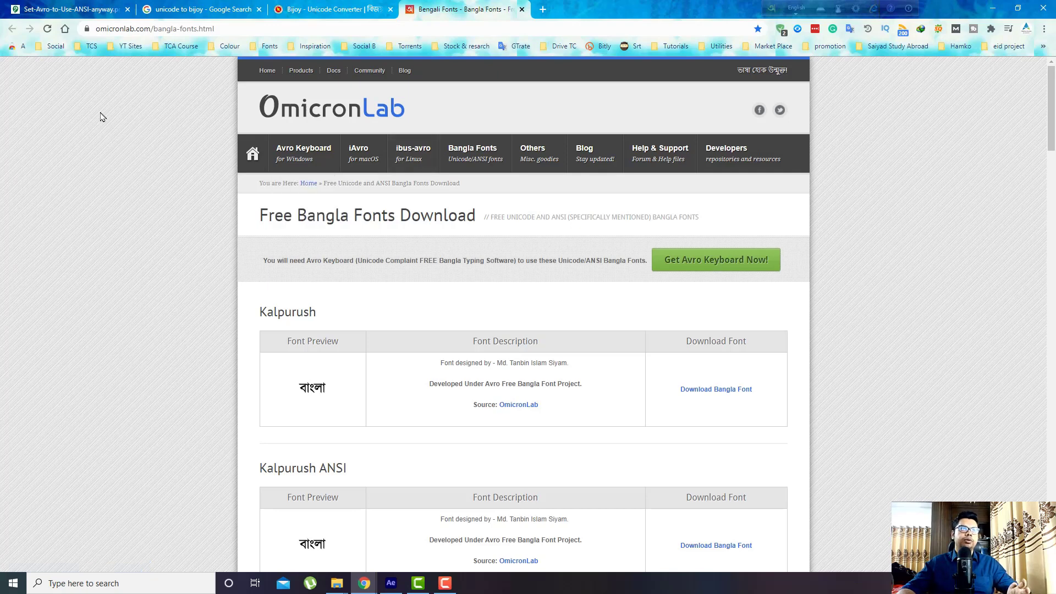
scroll(130, 430, "down", 4)
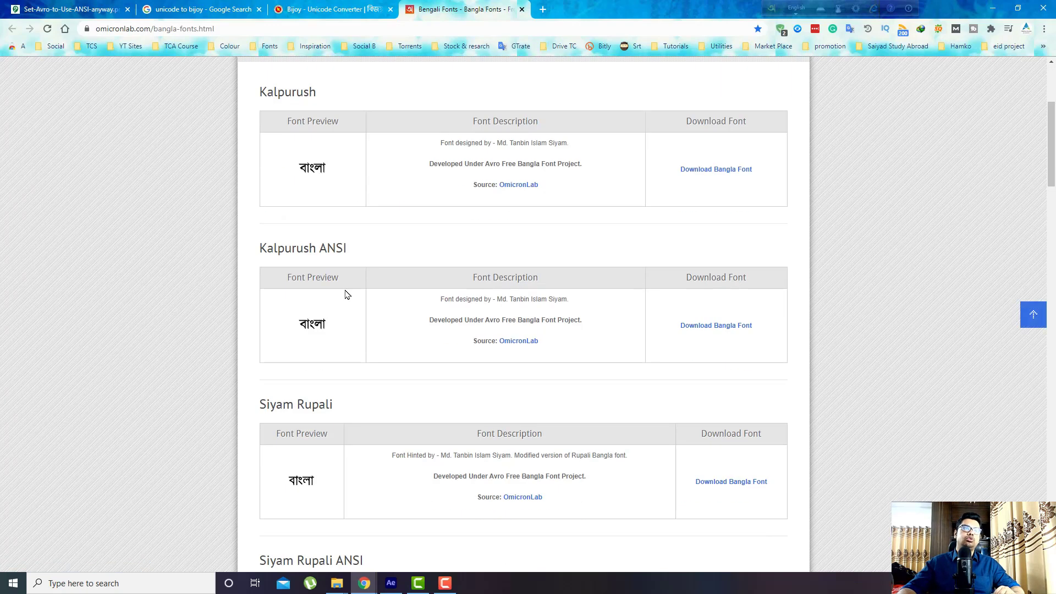
scroll(22, 367, "down", 2)
scroll(278, 432, "down", 3)
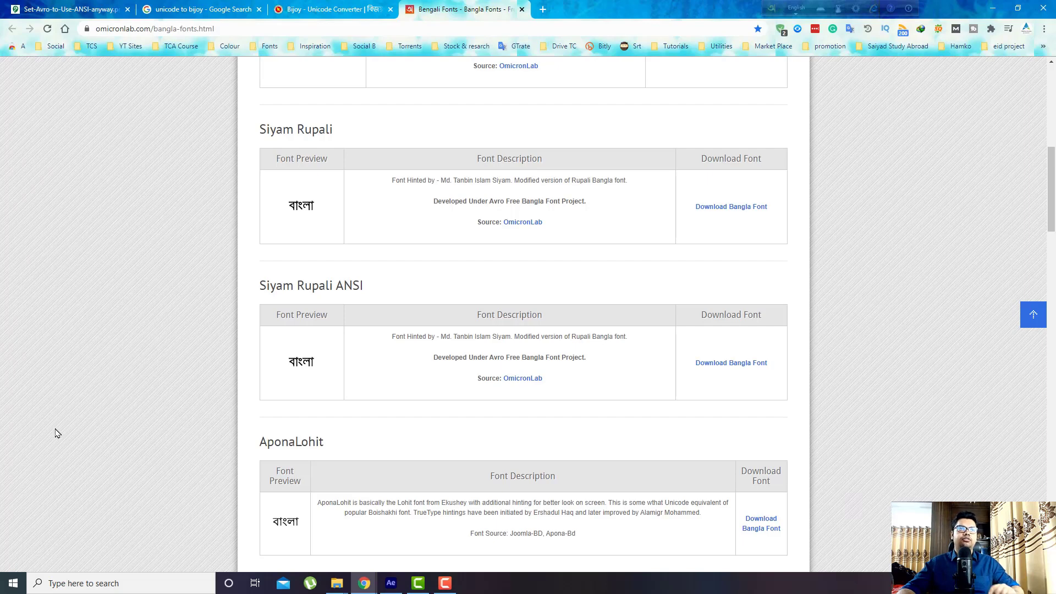
scroll(58, 431, "up", 8)
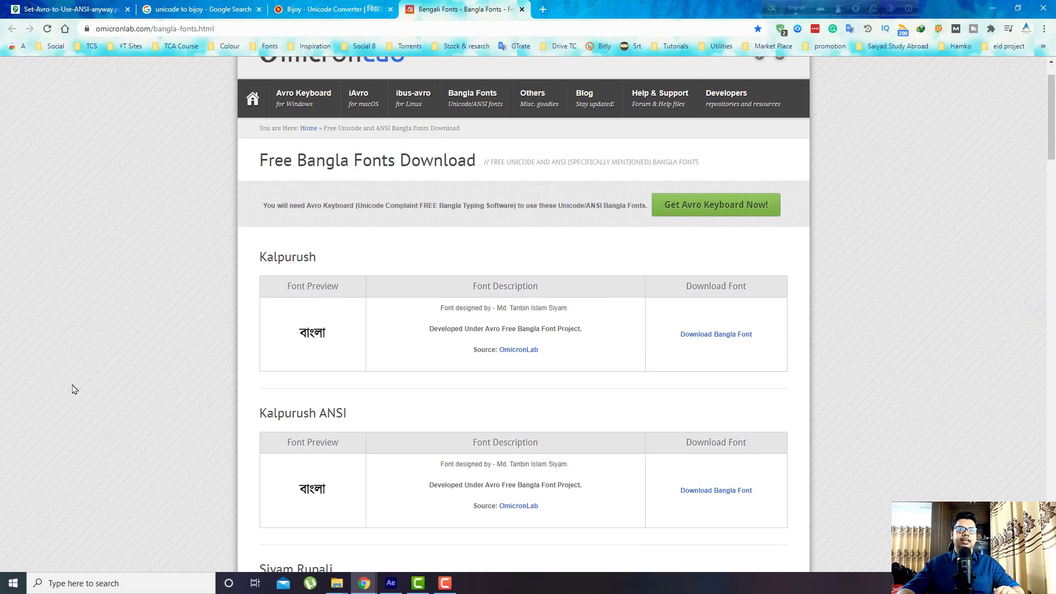
scroll(214, 379, "down", 6)
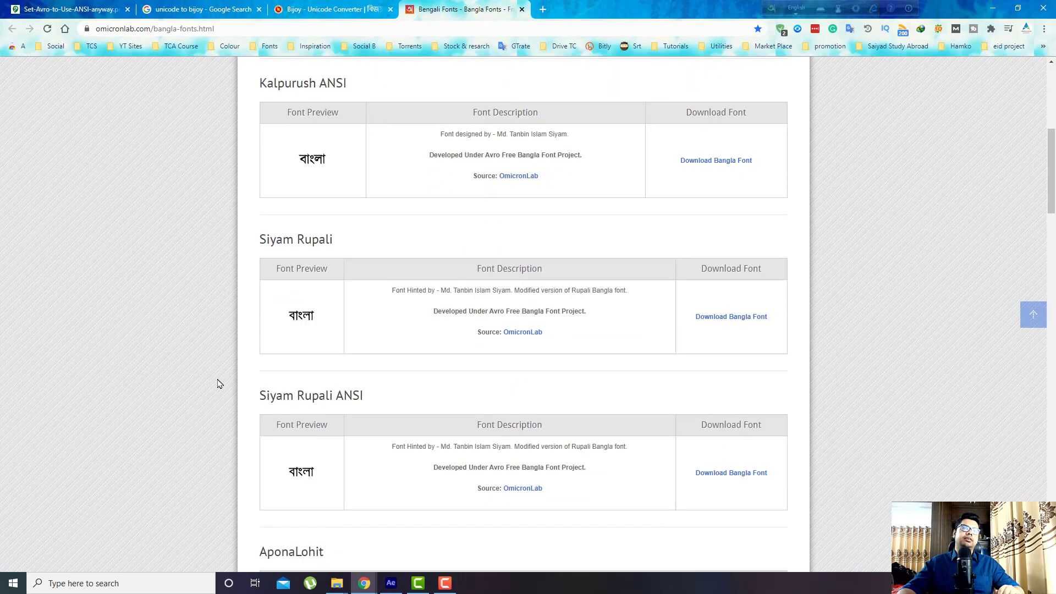
scroll(219, 383, "up", 7)
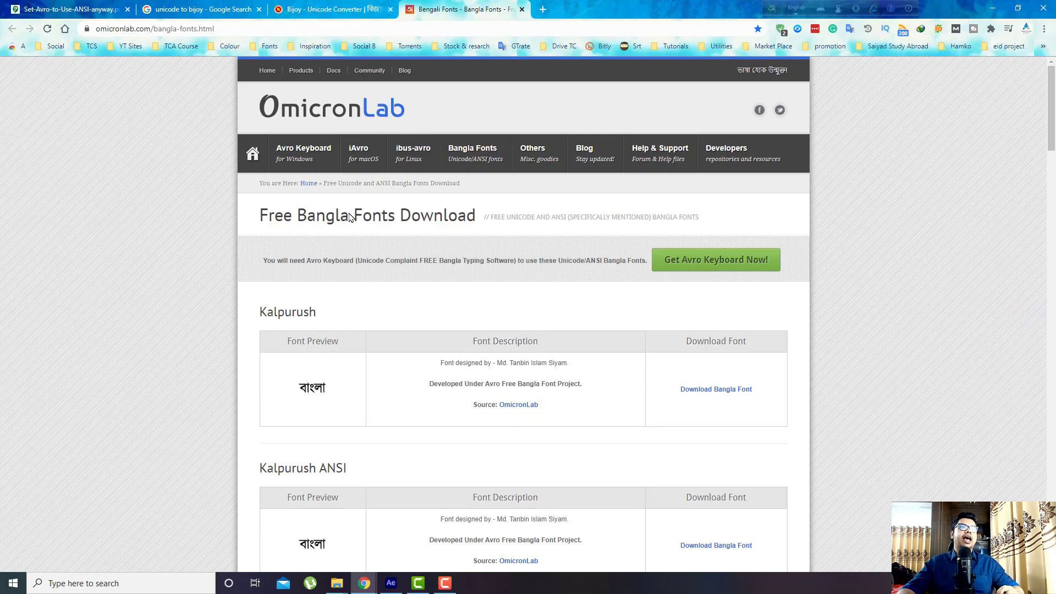
- Open the OmicronLab home page in a new browser tab and view the Avro Keyboard offerings
middle_click(310, 117)
left_click(651, 5)
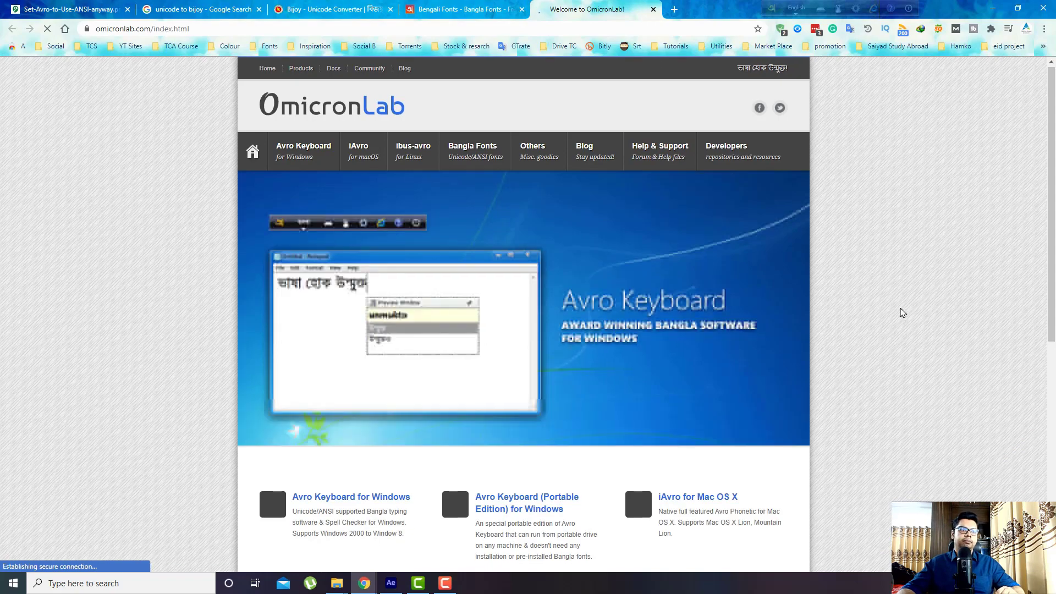
scroll(903, 313, "down", 2)
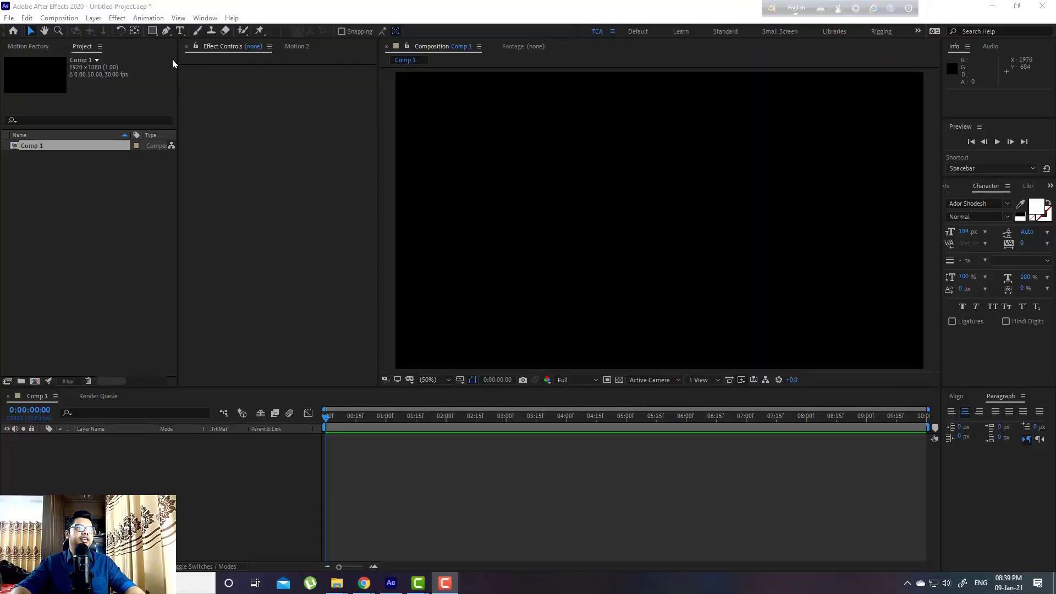
- Switch to After Effects, activate the Type tool, and check Avro Keyboard's Unicode and ANSI output options
left_click(181, 31)
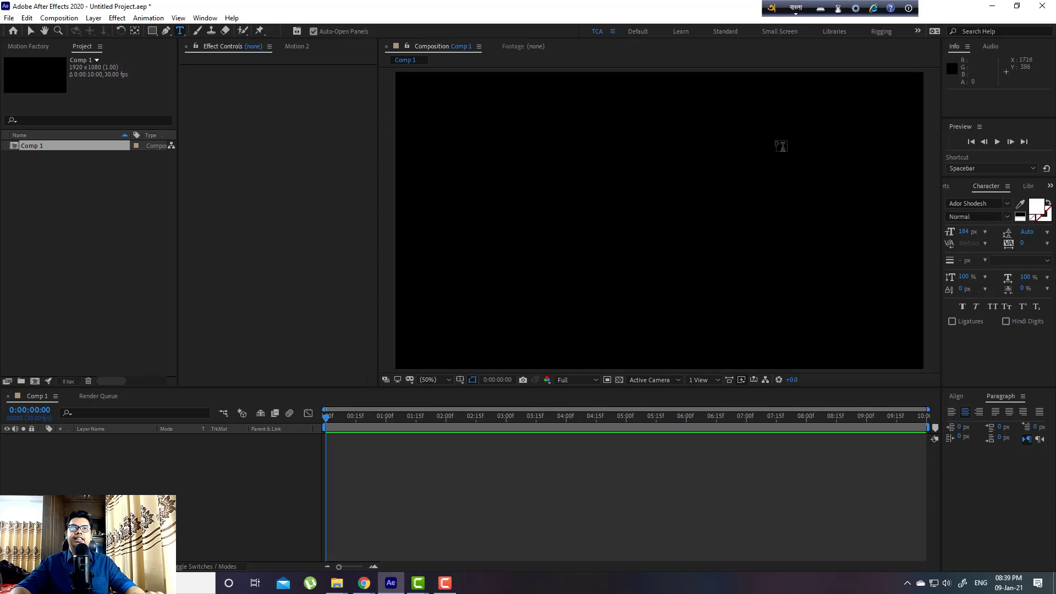
left_click(856, 8)
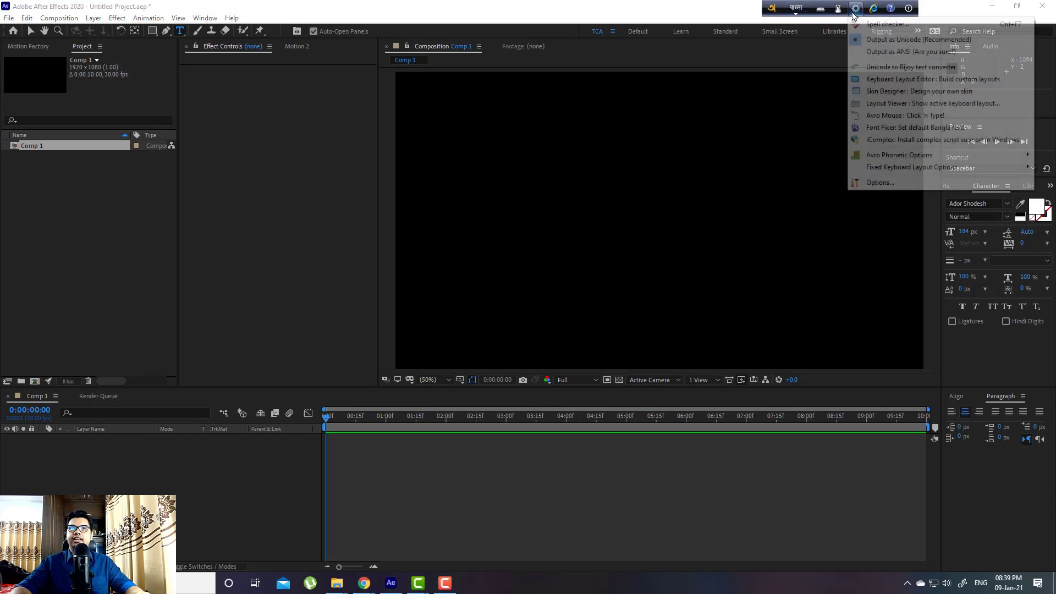
left_click(679, 6)
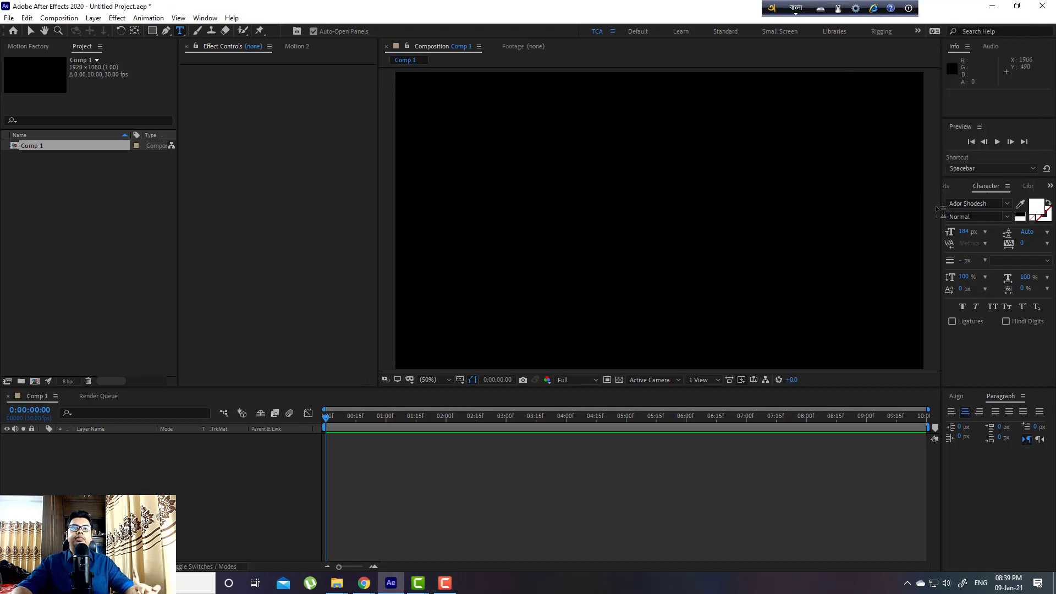
left_click(1009, 187)
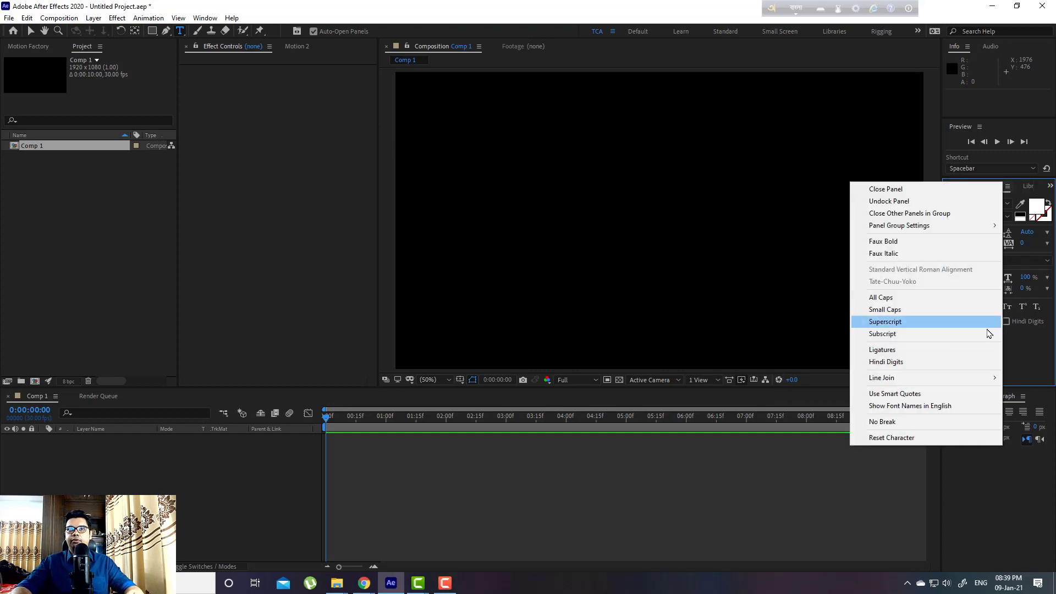
left_click(989, 334)
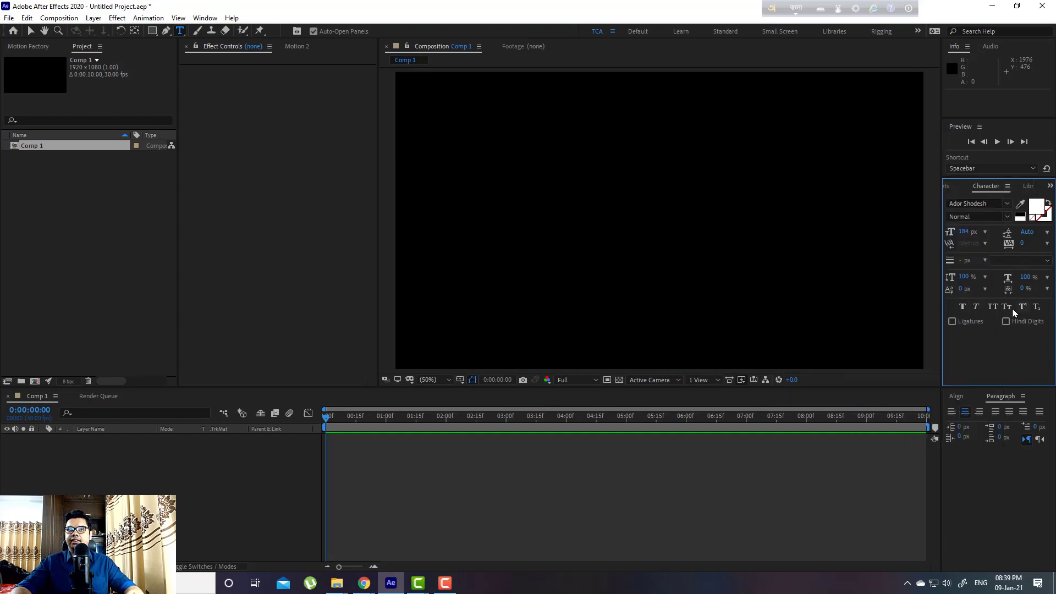
left_click(1011, 187)
left_click(1025, 346)
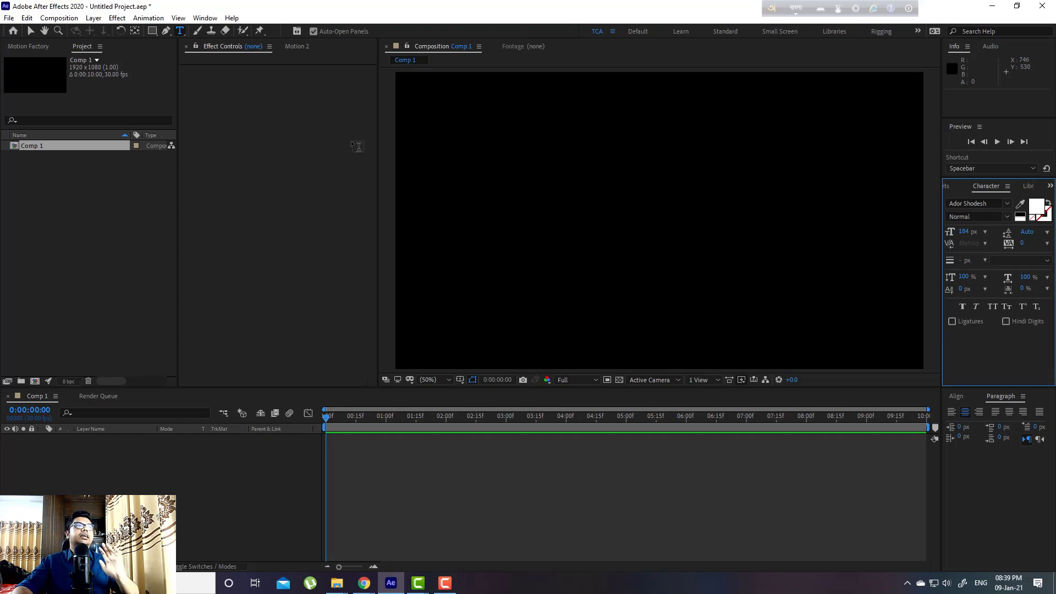
- Set the text engine to Latin in the Type preferences
left_click(27, 17)
mouse_move(80, 326)
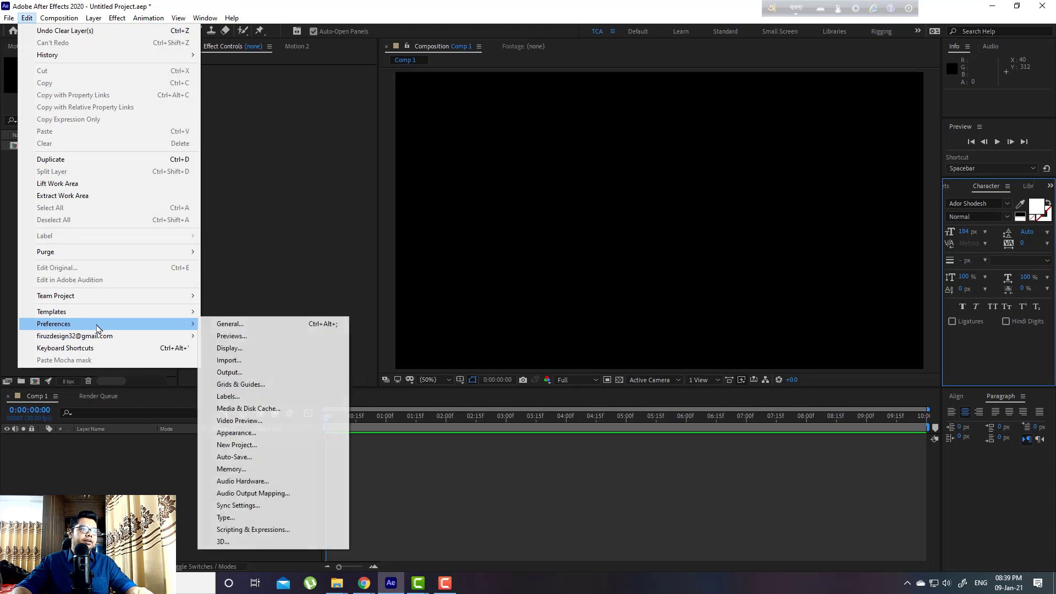
left_click(232, 520)
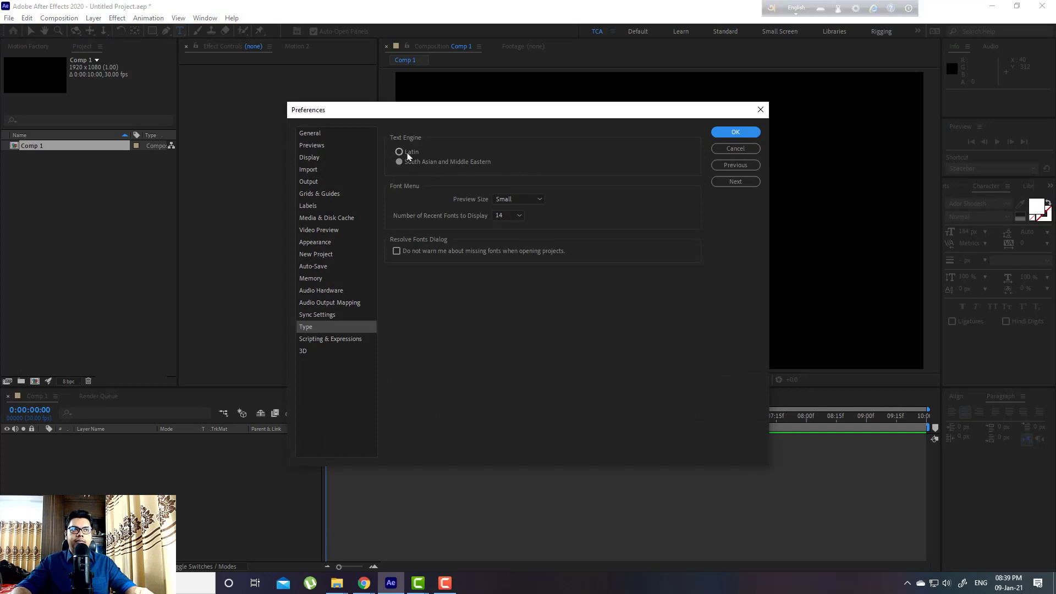
left_click(408, 156)
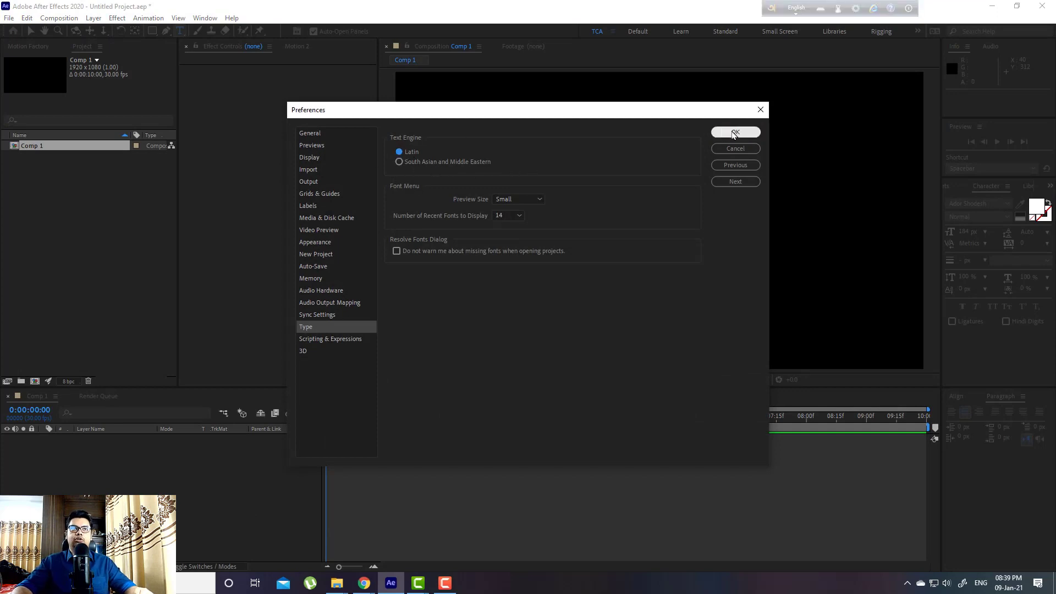
left_click(734, 134)
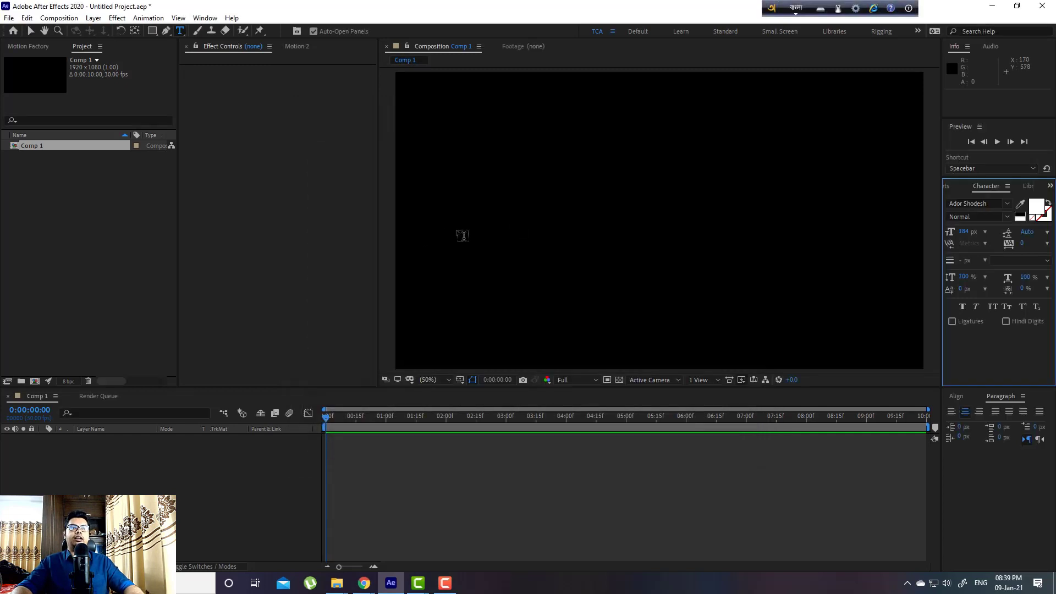
- Try writing the Bangla words "আমার নাম" followed by the presenter's first name in a new text layer, and clear the text
left_click(463, 236)
type("amar n")
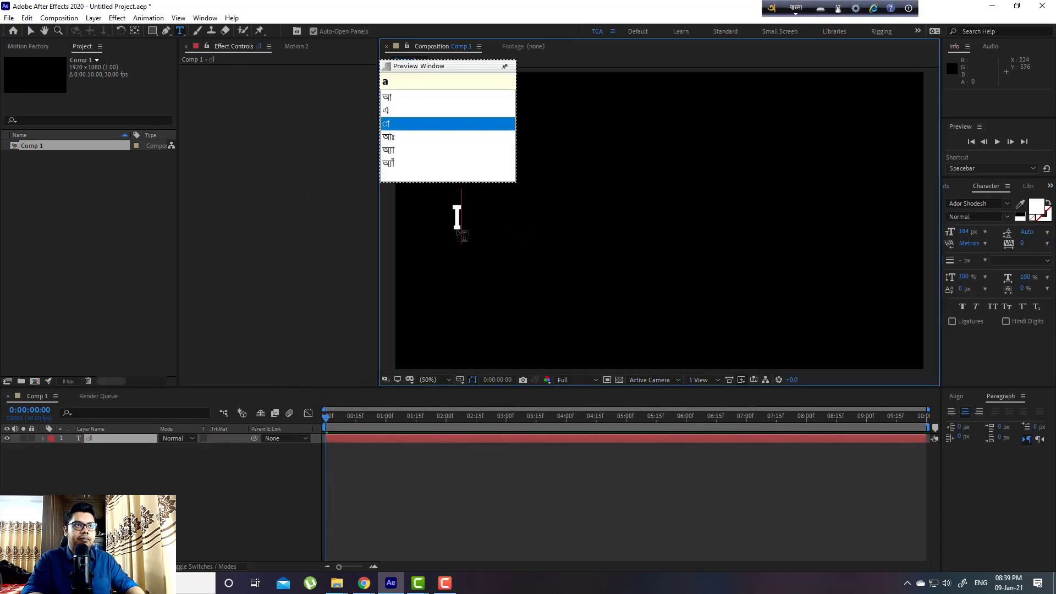
type("am ")
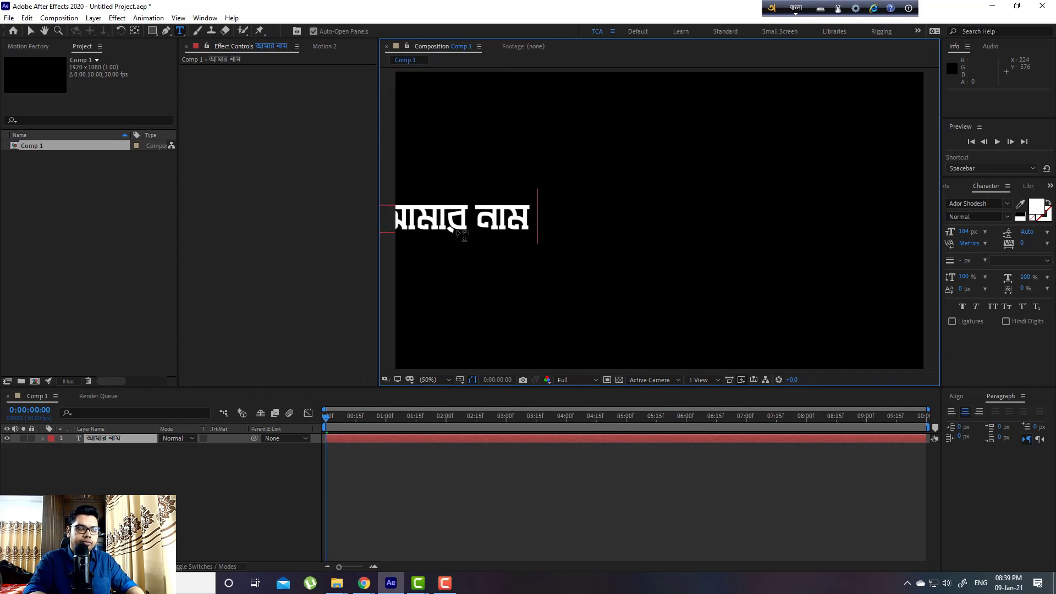
type("fir")
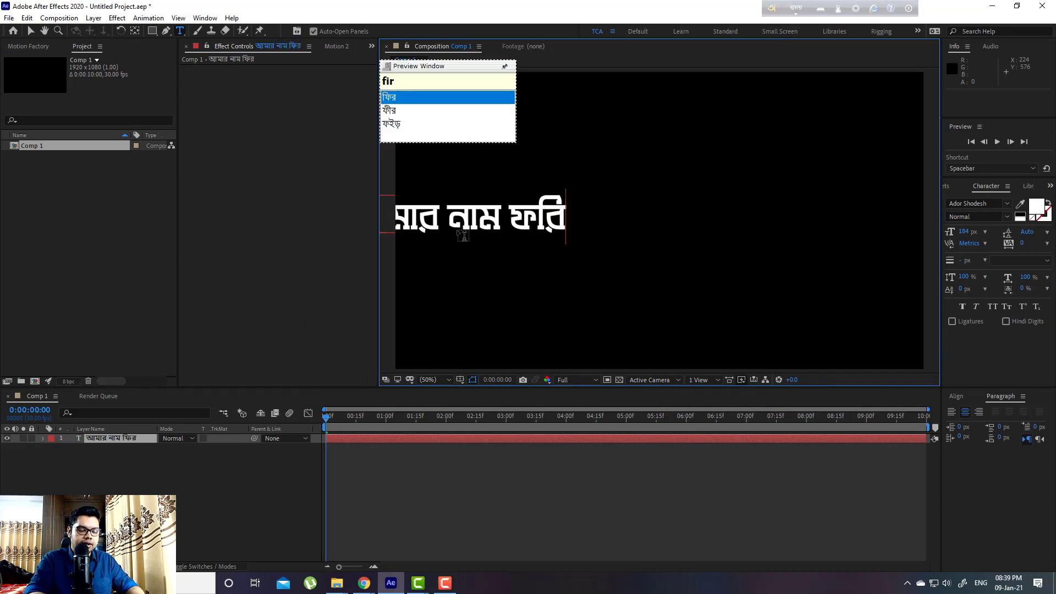
type("Oj")
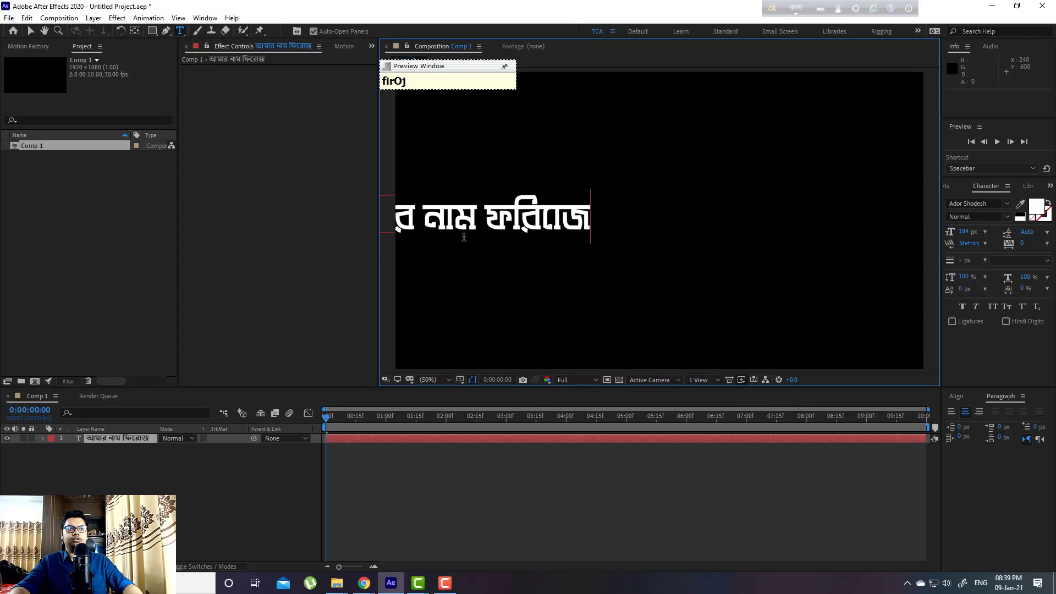
key("ctrl+a")
key("BackSpace")
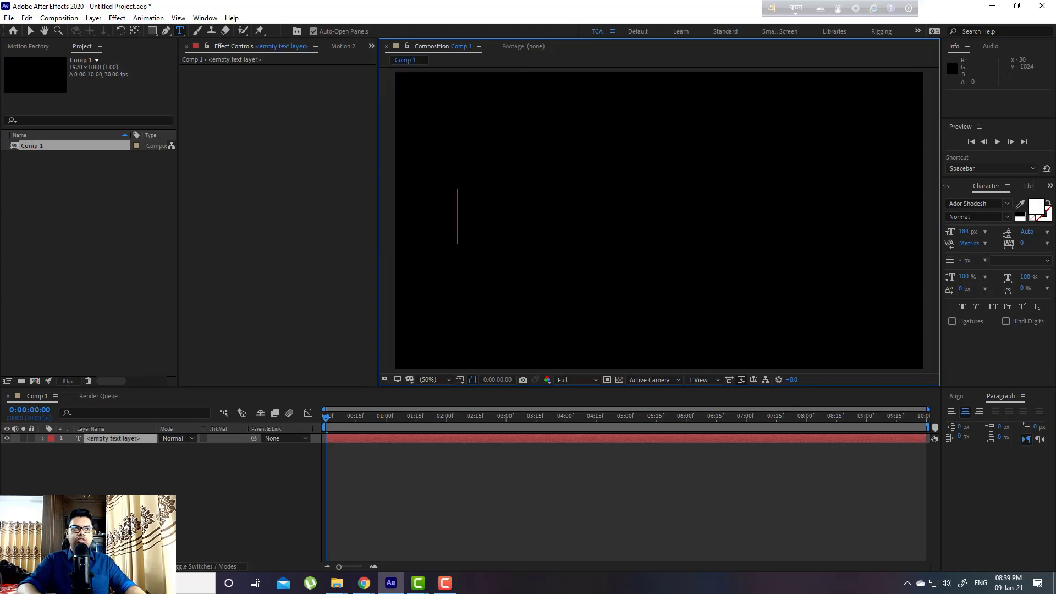
key("Escape")
- Set the text engine to South Asian and Middle Eastern in the Type preferences
left_click(26, 17)
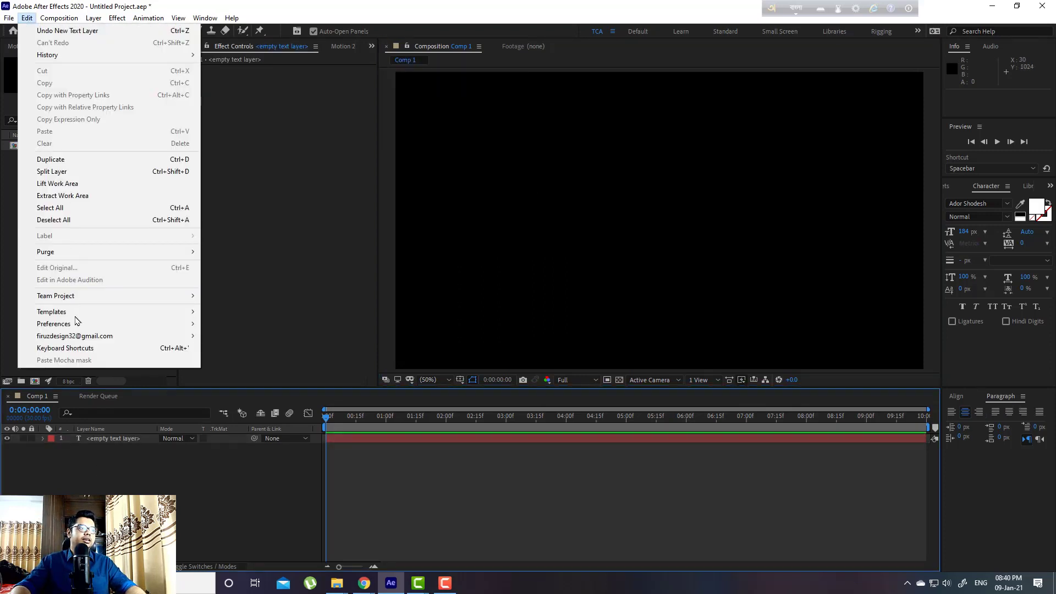
mouse_move(75, 325)
left_click(232, 519)
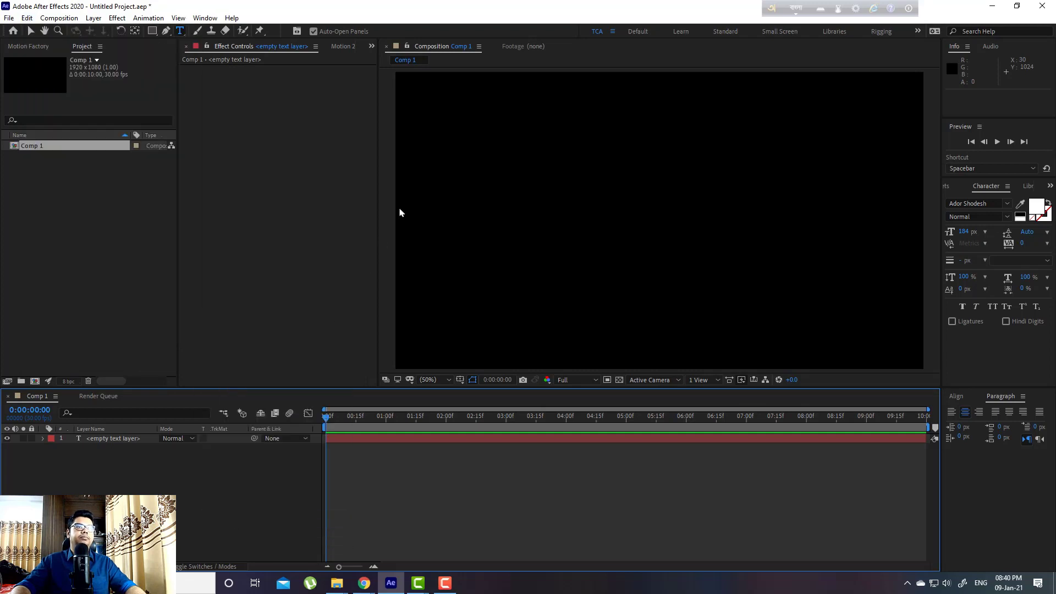
left_click(418, 163)
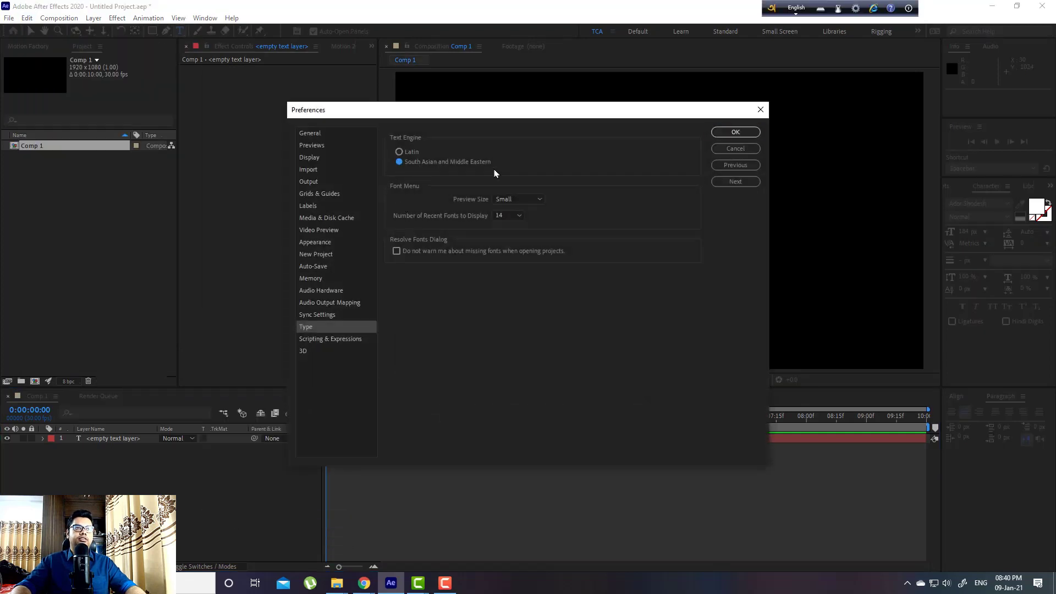
left_click(736, 132)
- Add a text layer in Comp 1 with the Bangla words "আমার নাম" followed by the presenter's first name
left_click(475, 219)
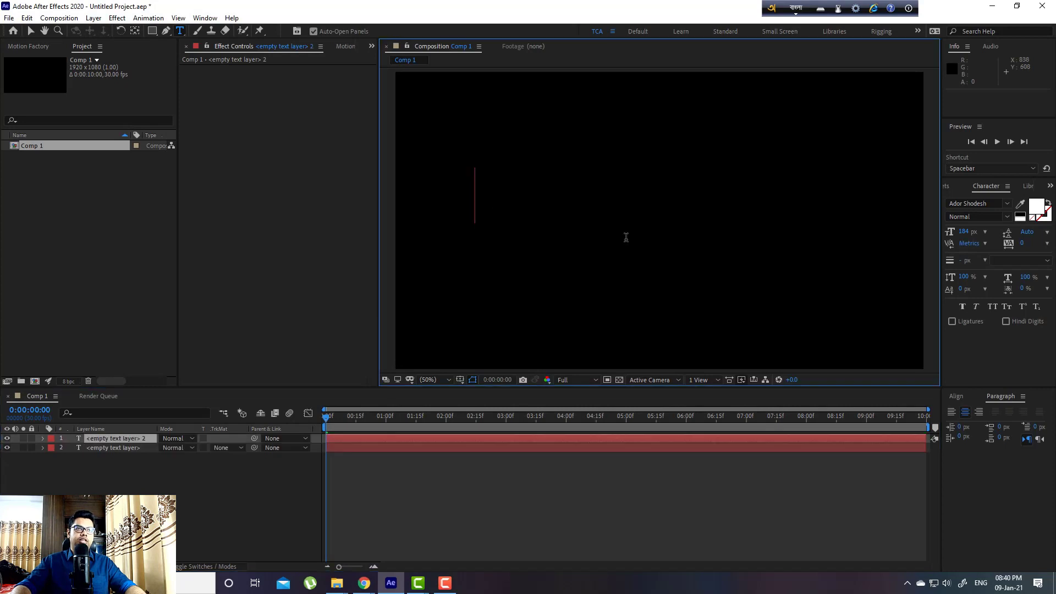
type("amar nam")
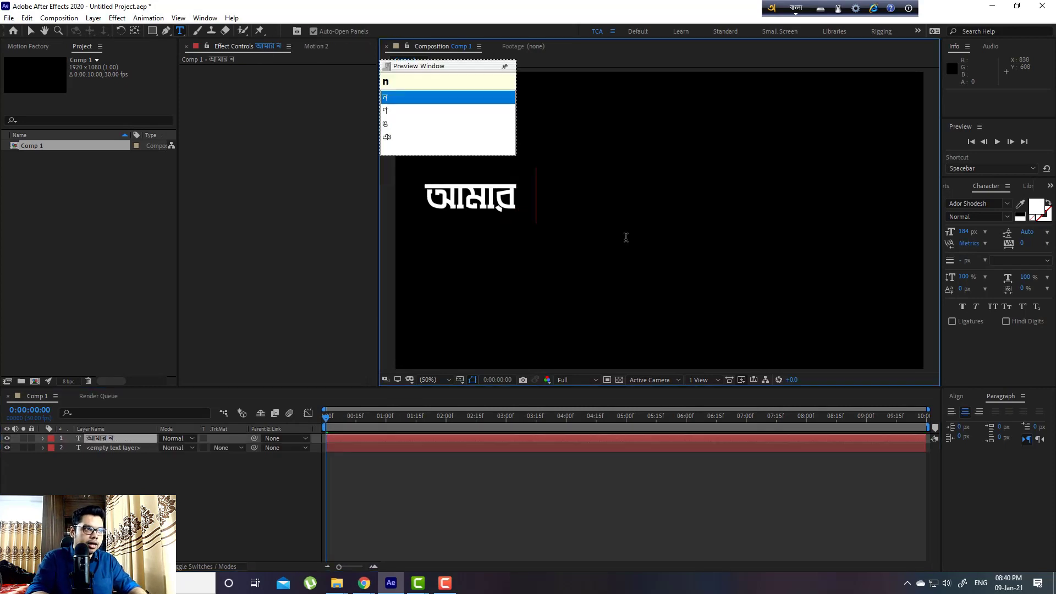
type(" firO")
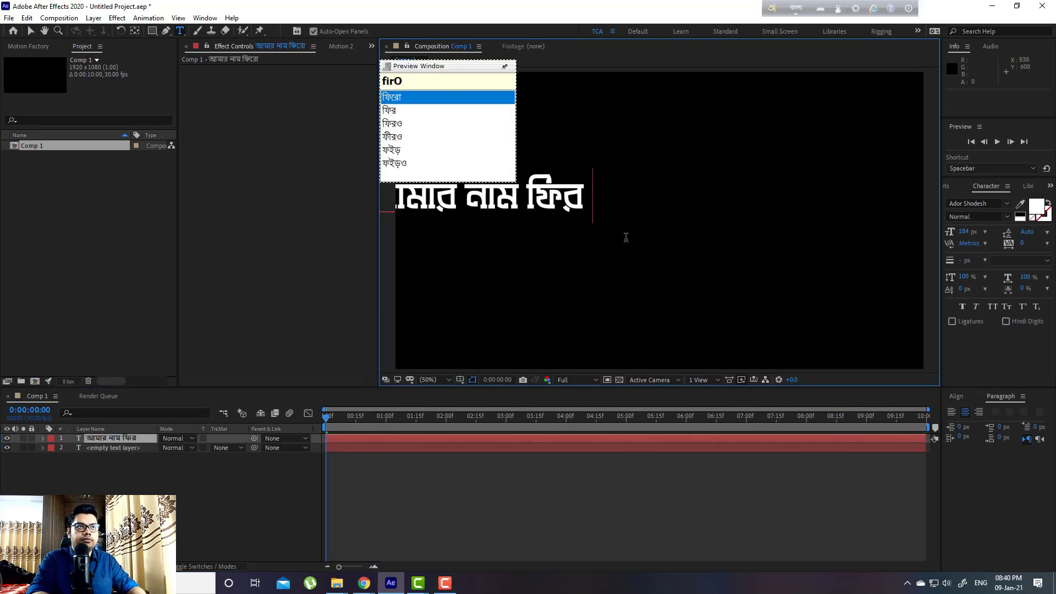
type("j")
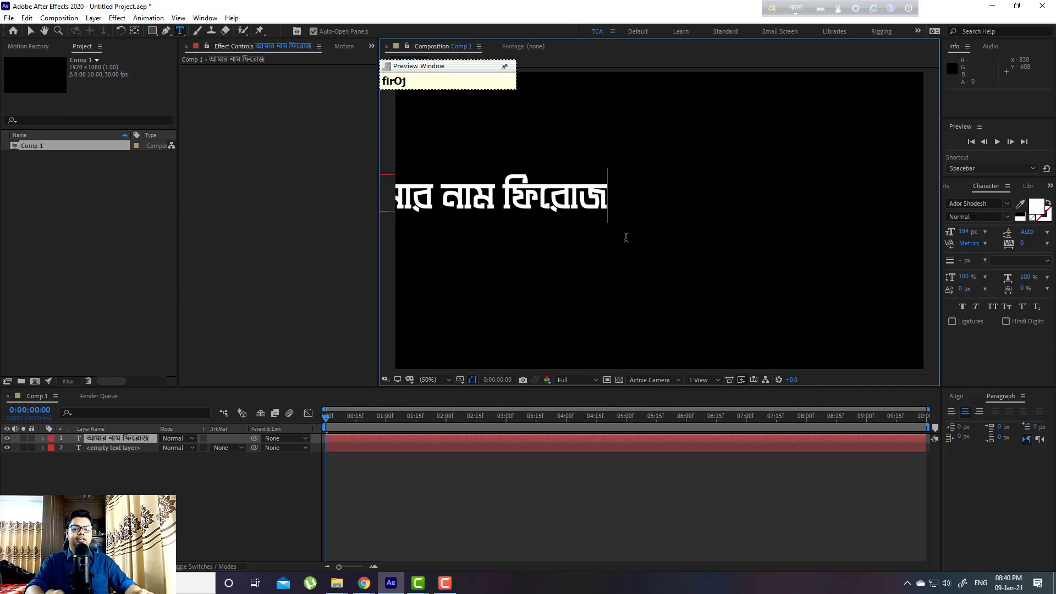
- Move the Bangla text layer near the middle of the composition, at about 998, 624, and deselect it
left_click(31, 31)
left_click_drag(543, 203, 738, 236)
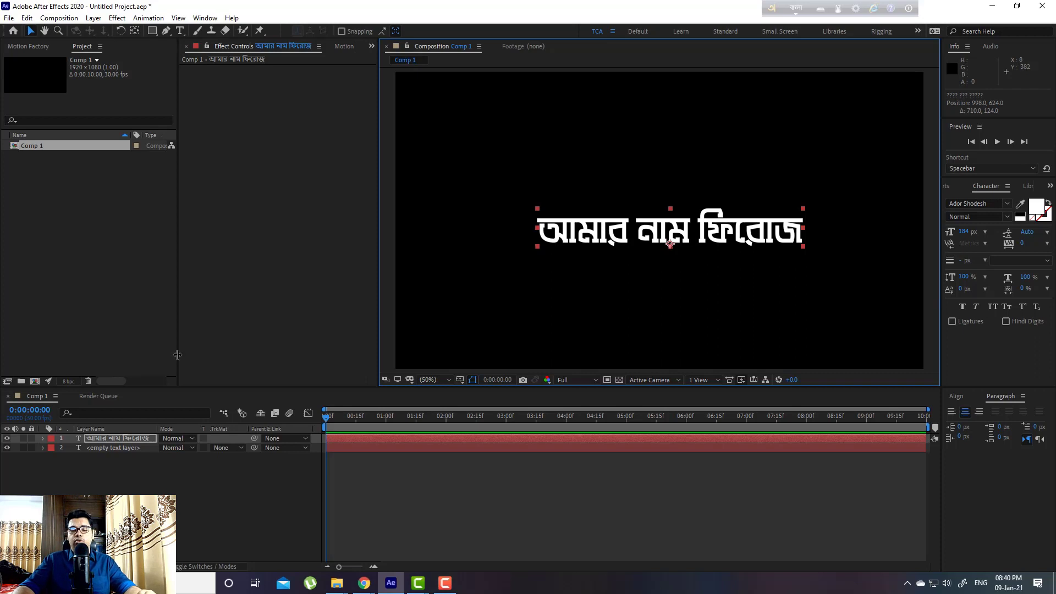
left_click(177, 502)
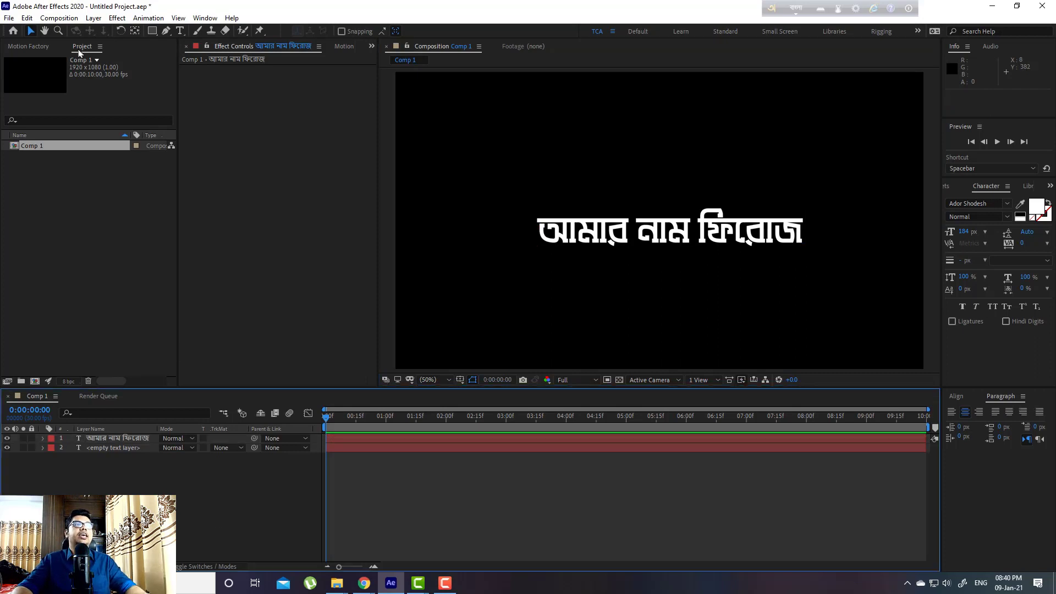
- Activate the Type tool, switch Avro Keyboard to English and set the font for new text to Padmo ANSI
left_click(180, 31)
left_click(991, 202)
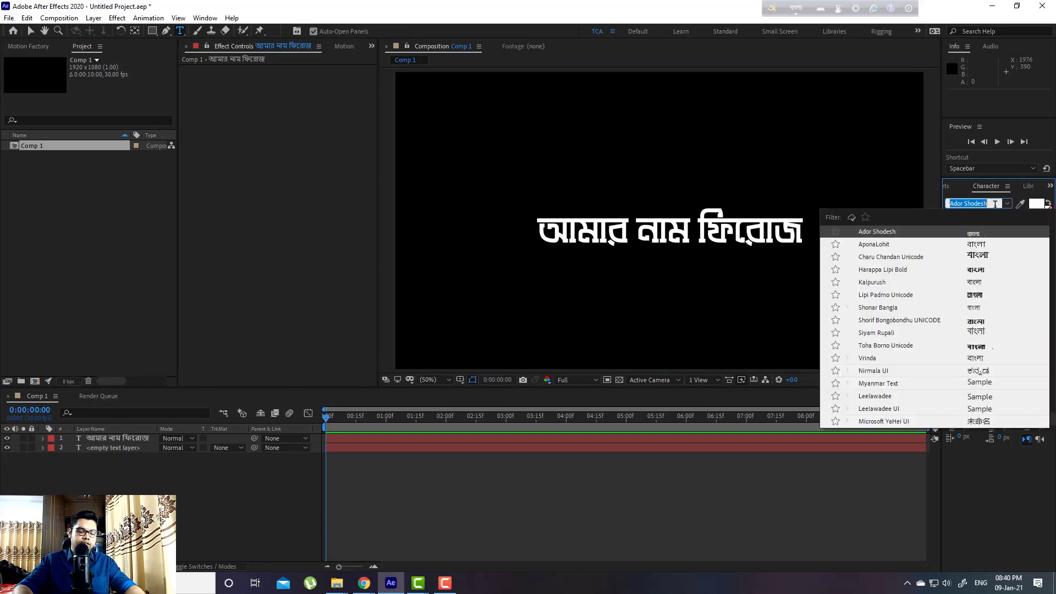
key("F12")
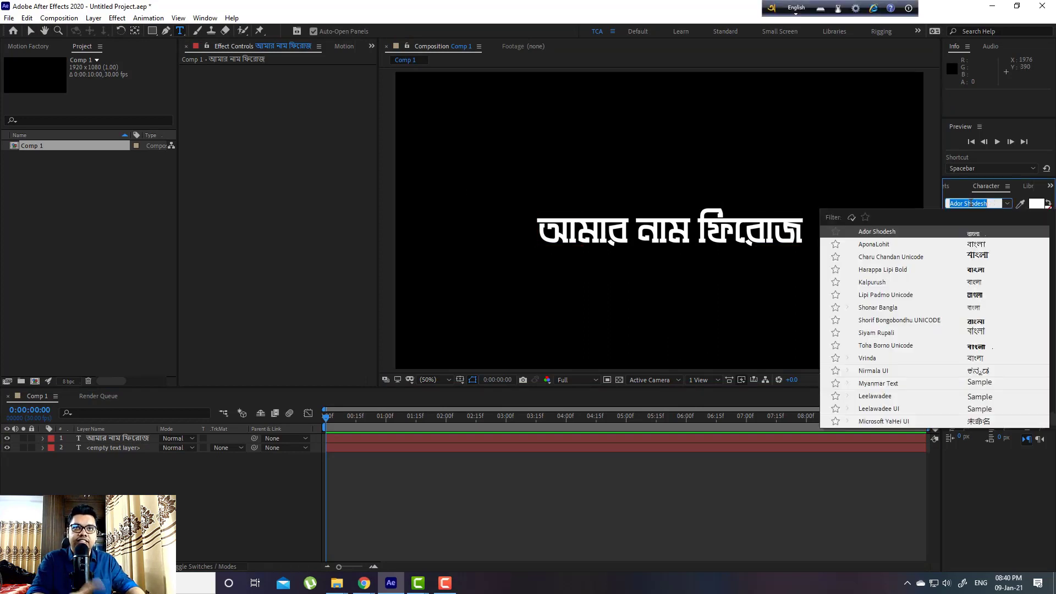
type("pad")
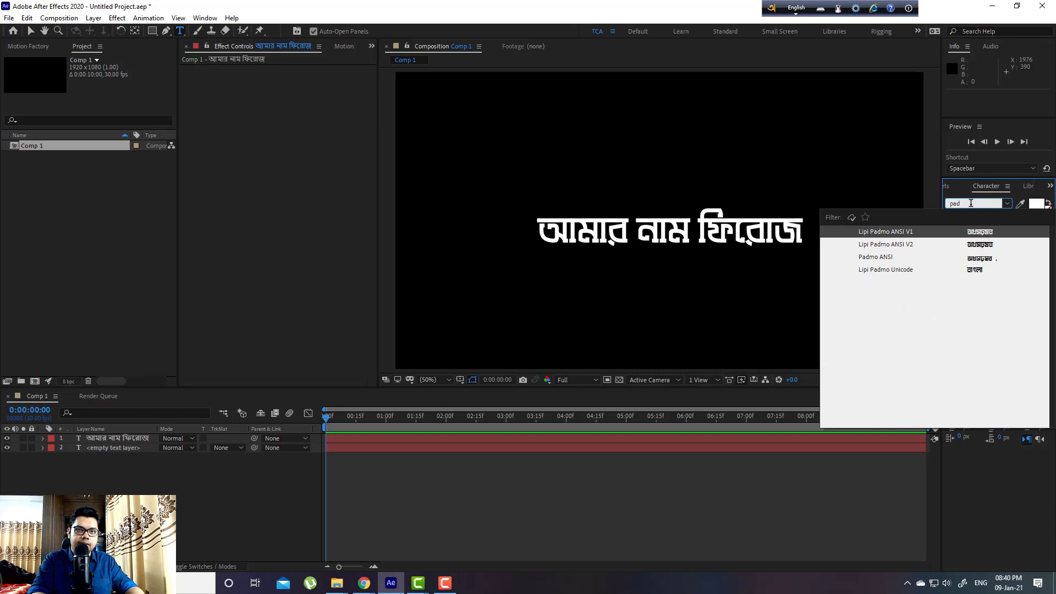
left_click(835, 257)
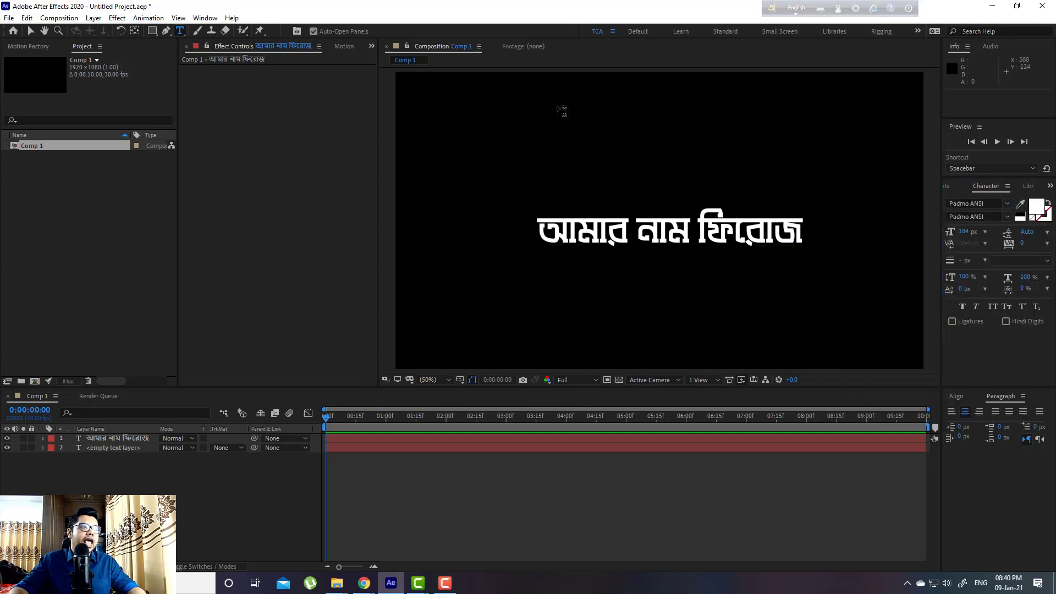
- Add a text layer above the existing line and enter "আসদাস" with Avro Keyboard switched to Bangla
left_click(533, 155)
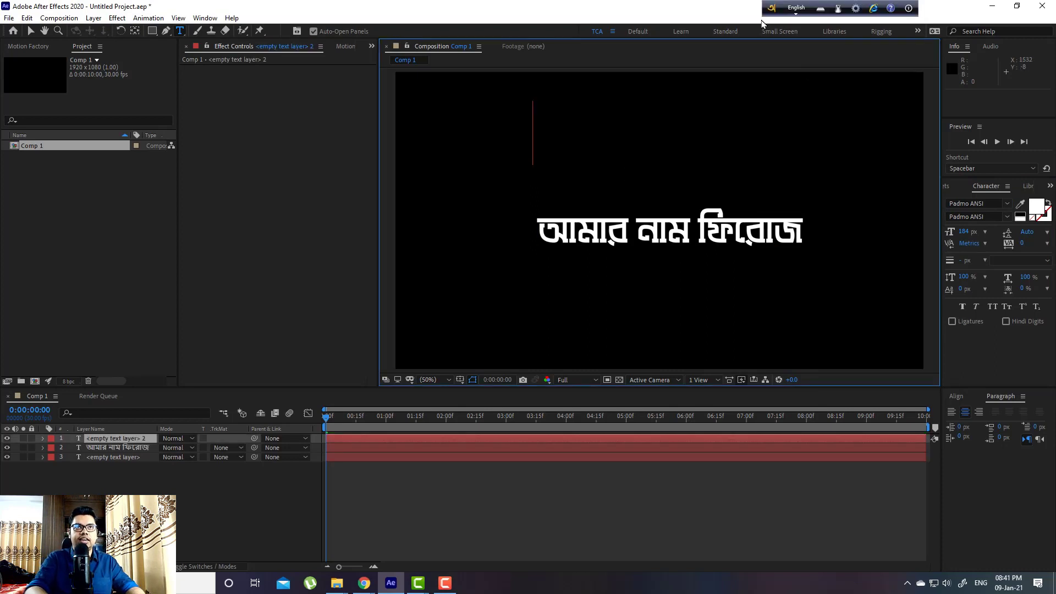
left_click(788, 15)
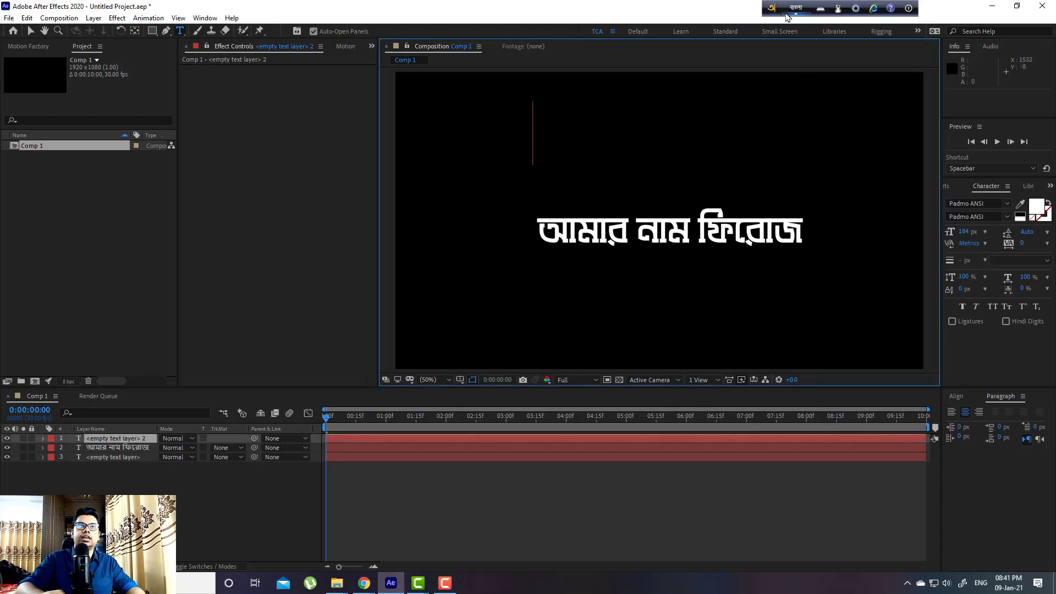
type("asdas")
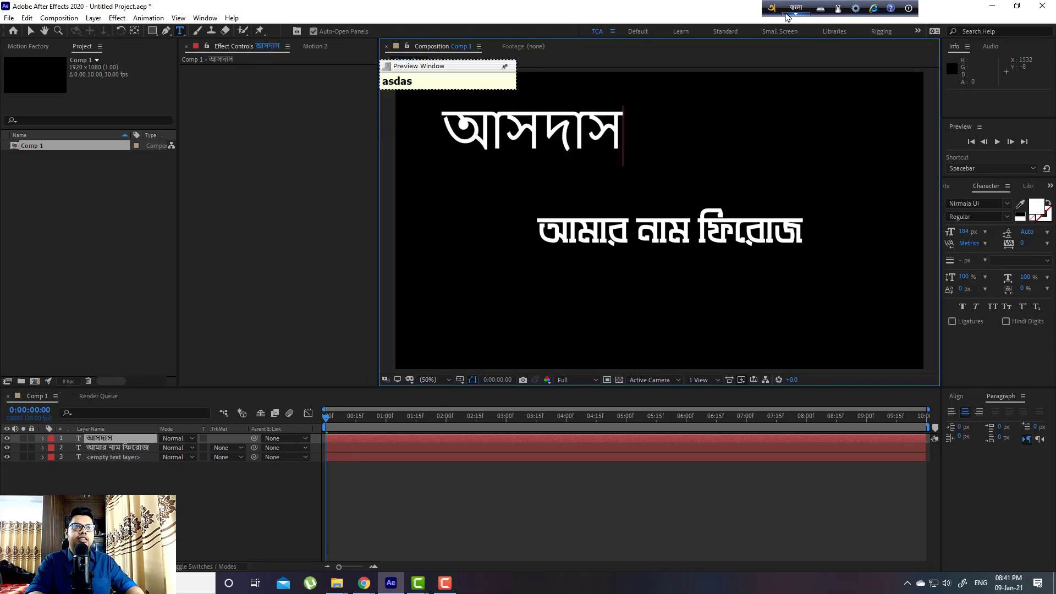
- Try to change the font of the "আসদাস" text to Padmo ANSI, with Avro Keyboard in English mode
key("ctrl+s")
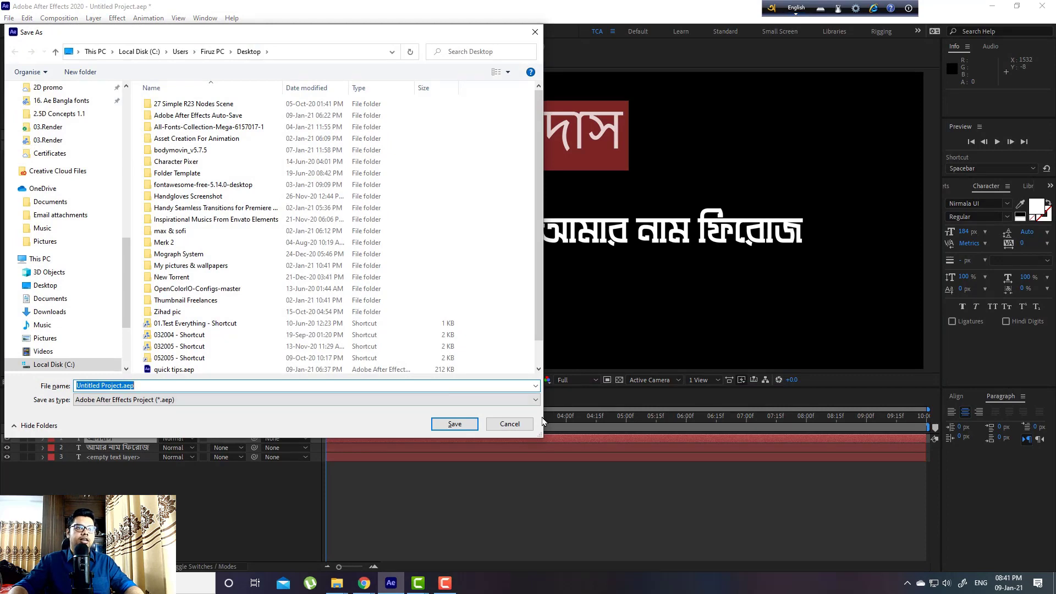
left_click(512, 424)
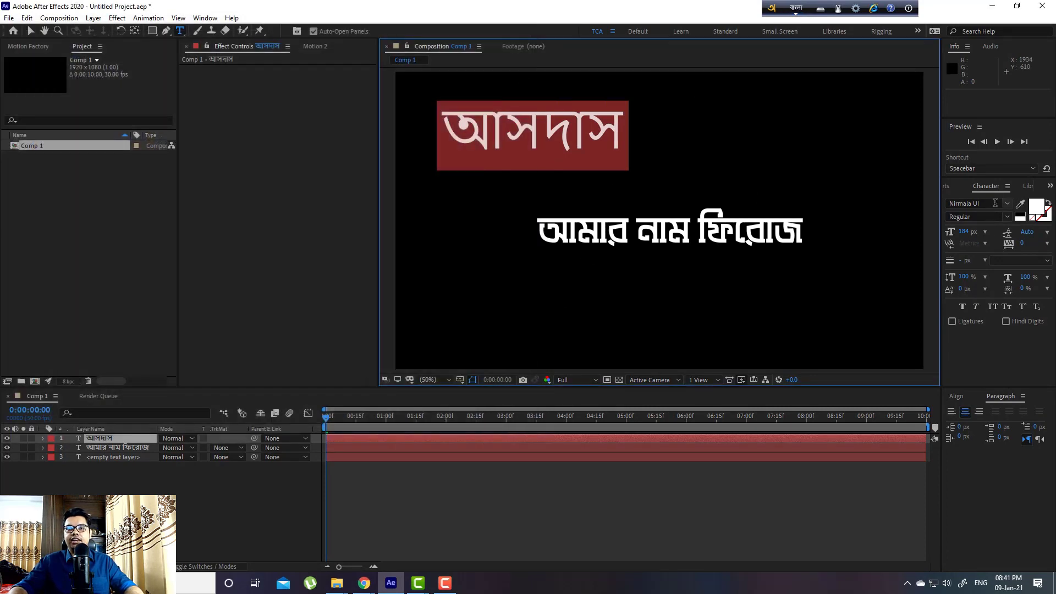
left_click(985, 203)
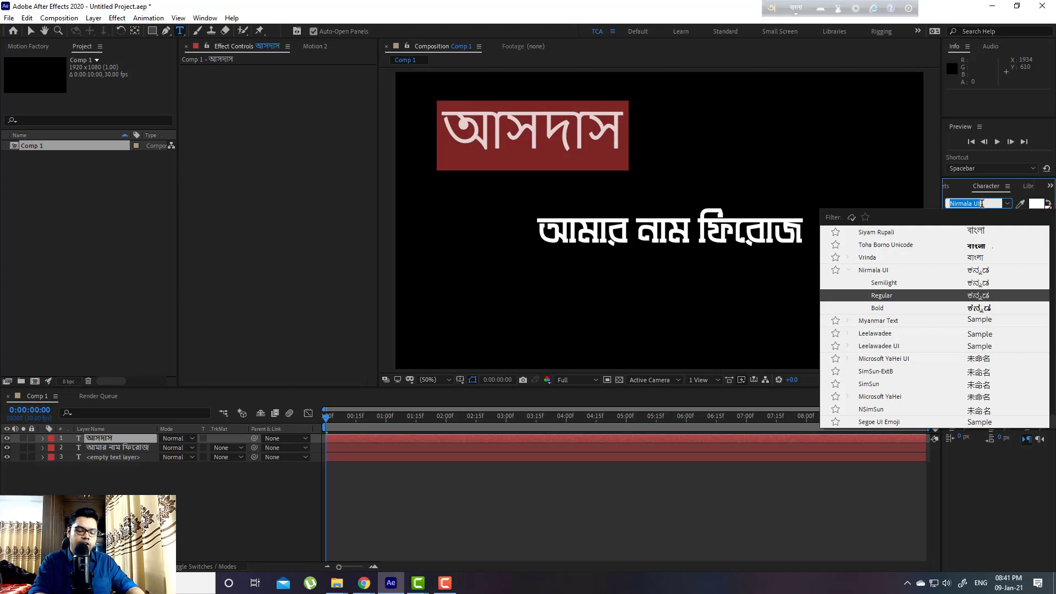
key("F12")
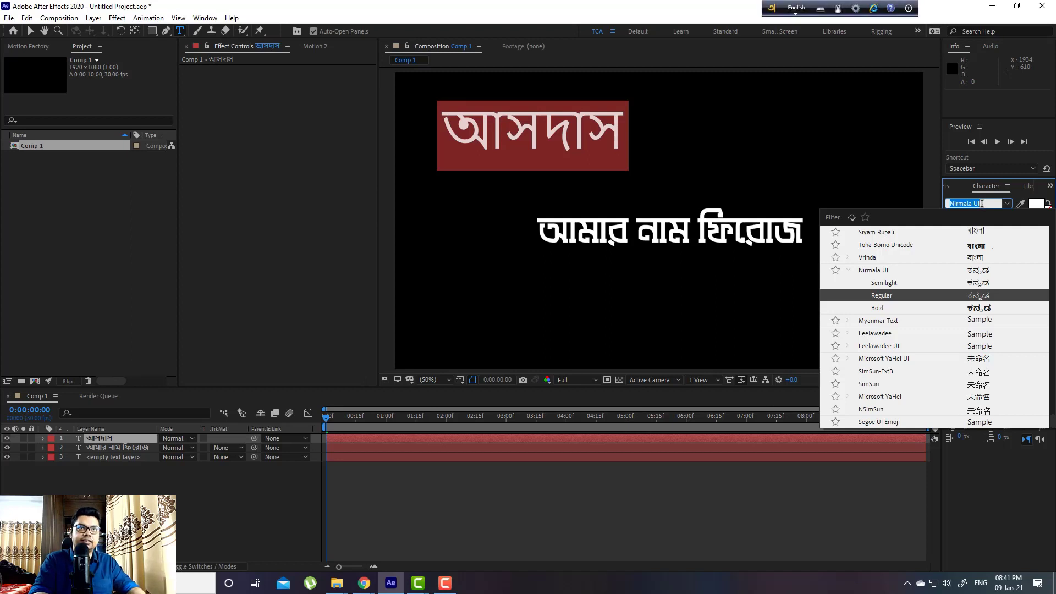
type("pad")
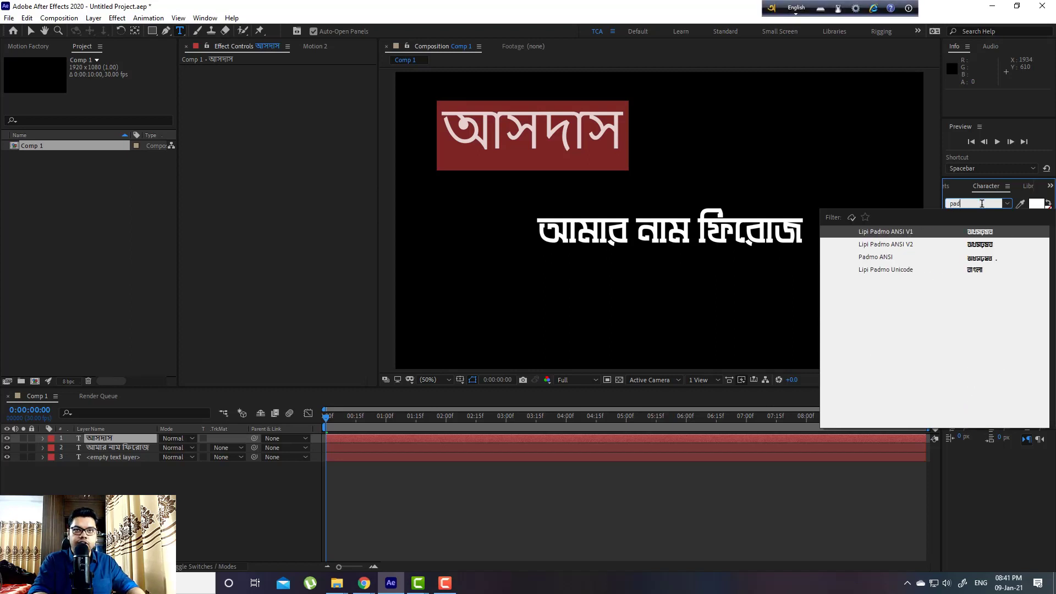
type("m")
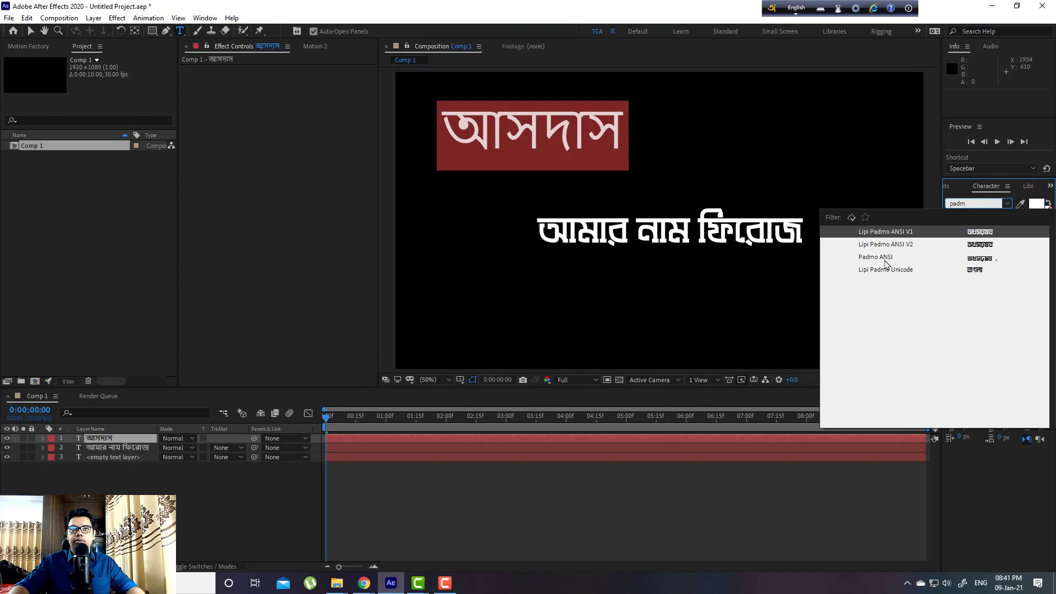
left_click(889, 264)
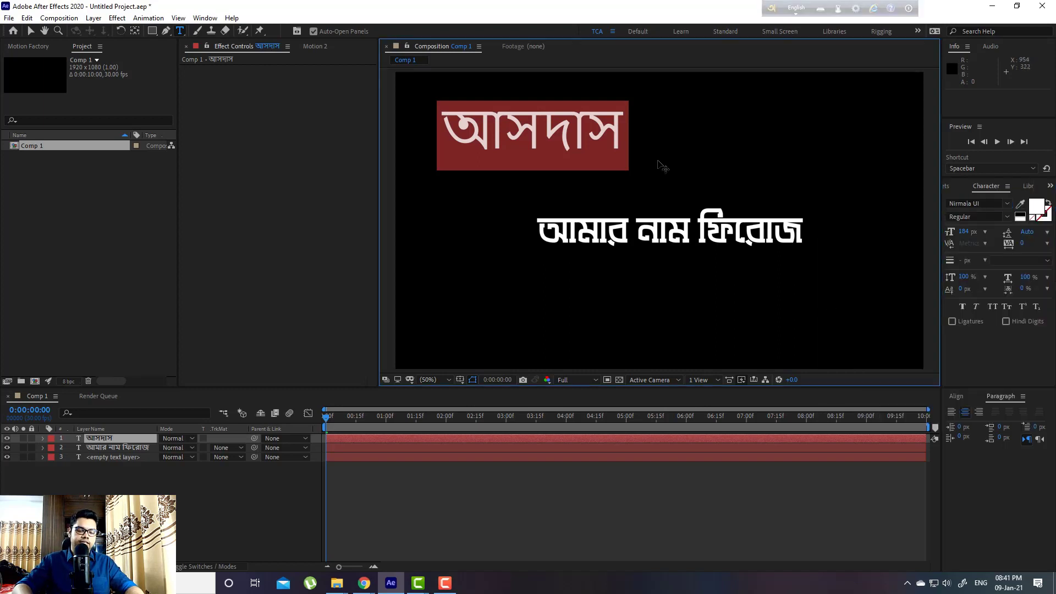
- Clear the "আসদাস" text and set the empty layer's font to Padmo ANSI, with Avro Keyboard in English mode
key("BackSpace")
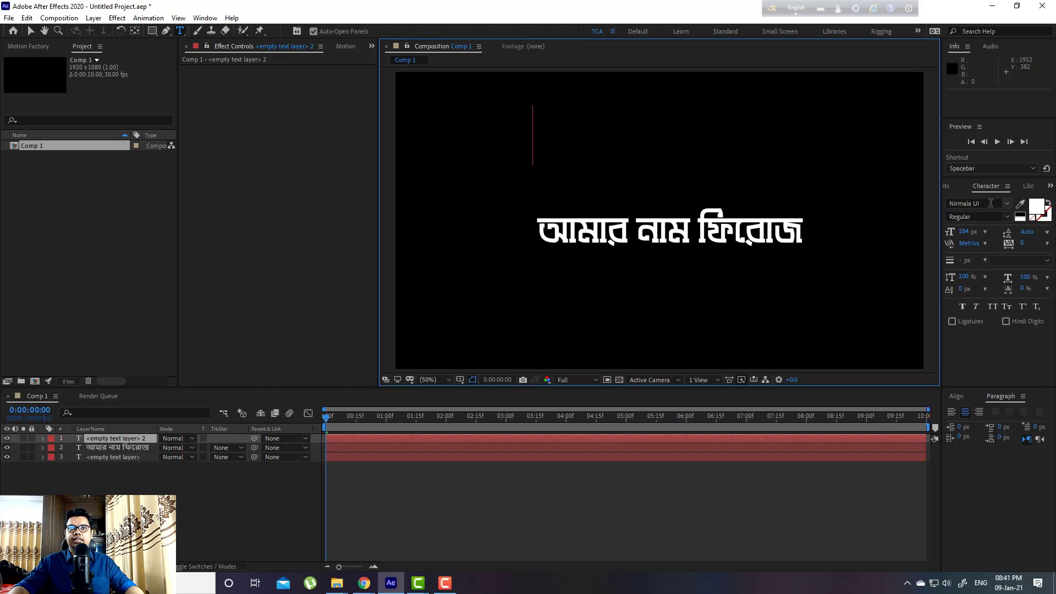
left_click(991, 203)
key("F12")
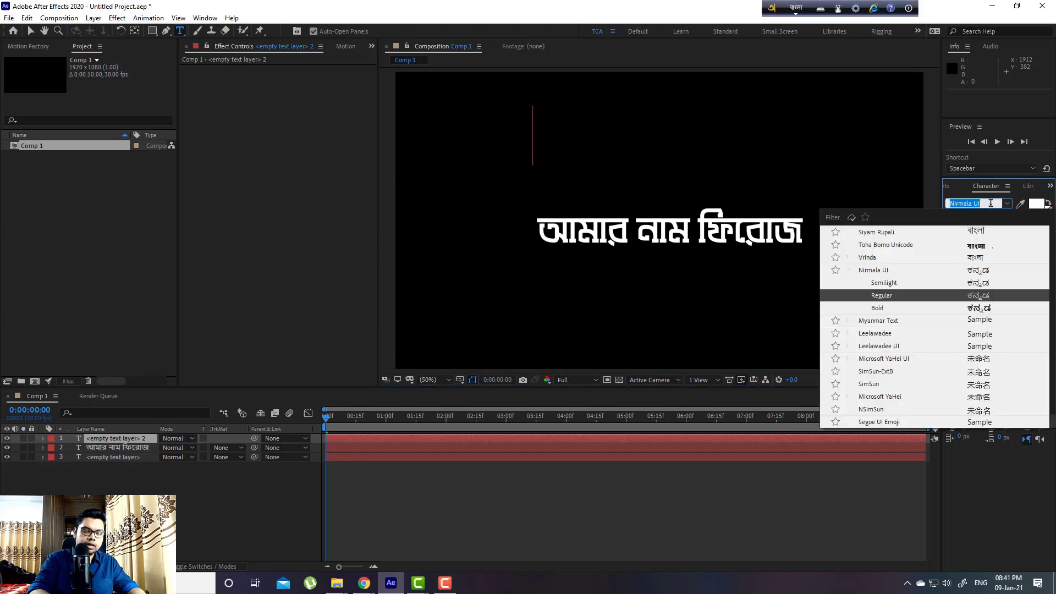
type("pad")
key("BackSpace")
key("BackSpace")
key("BackSpace")
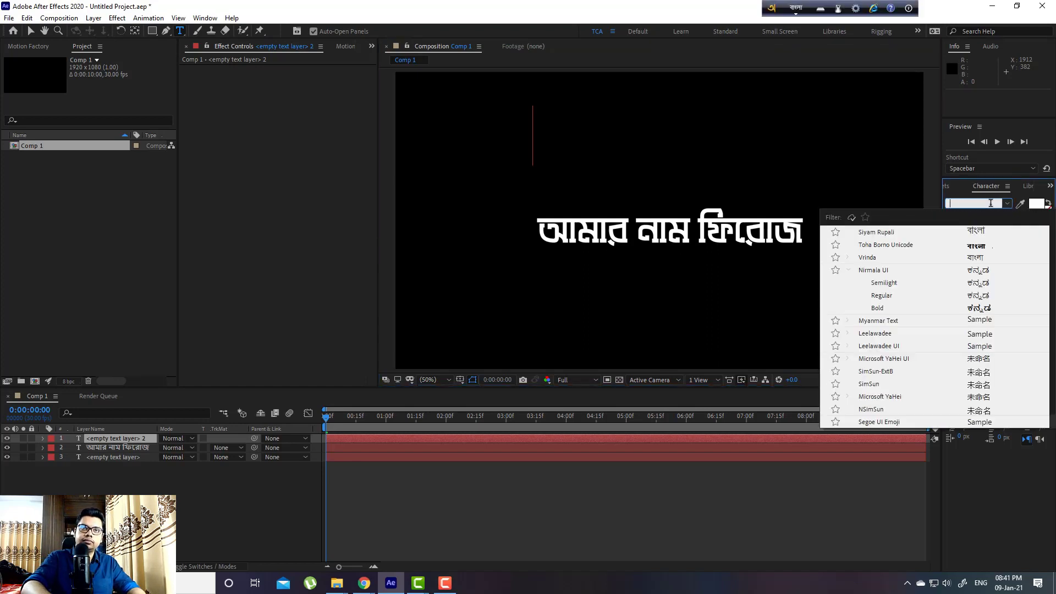
key("F12")
type("padm")
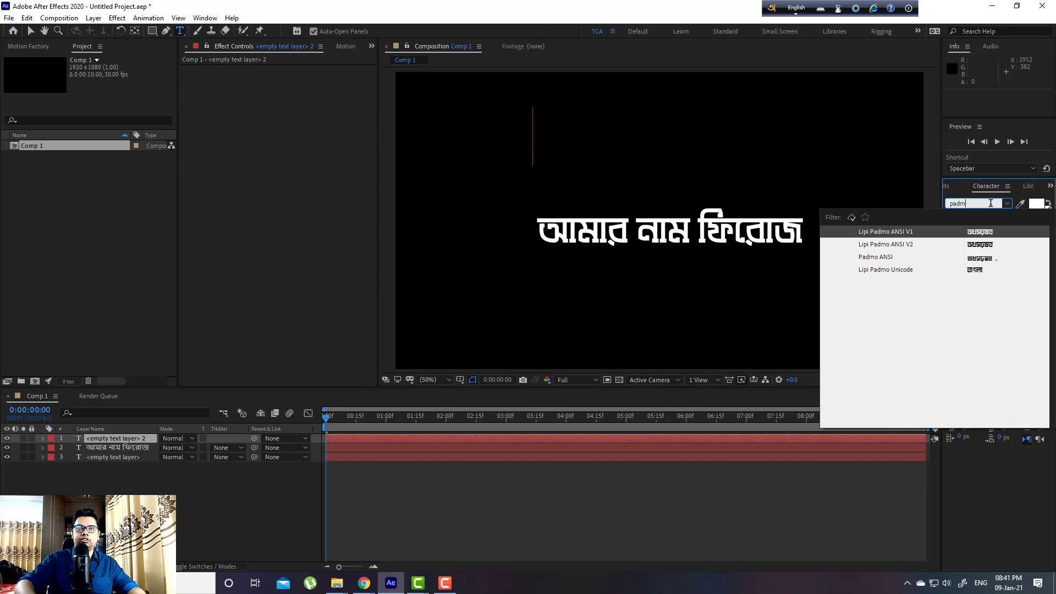
left_click(872, 258)
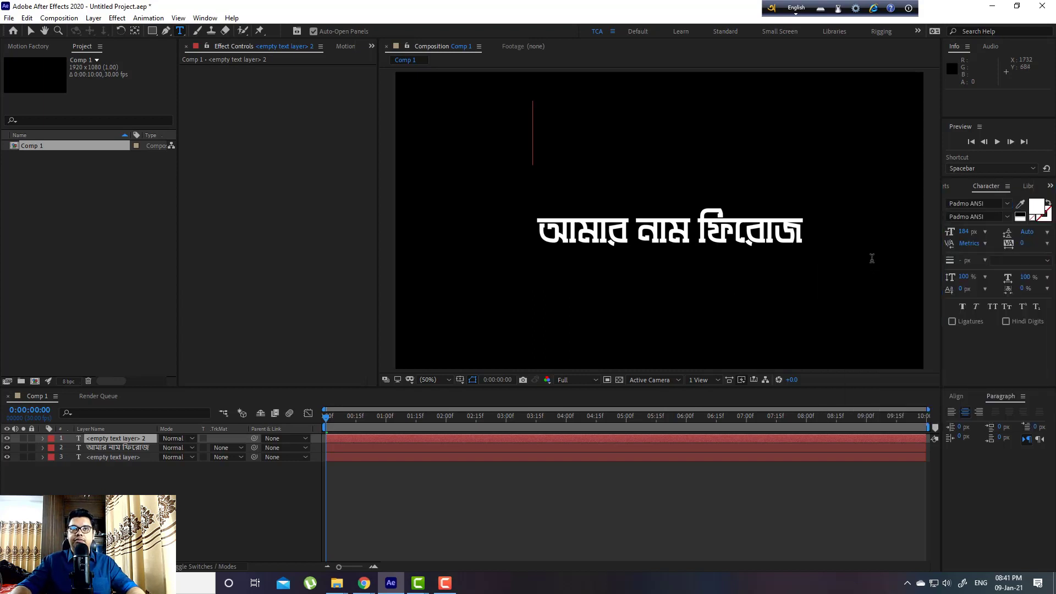
- Enter "asd" in the empty Padmo ANSI text layer and set Avro Keyboard's output to ANSI
type("asd")
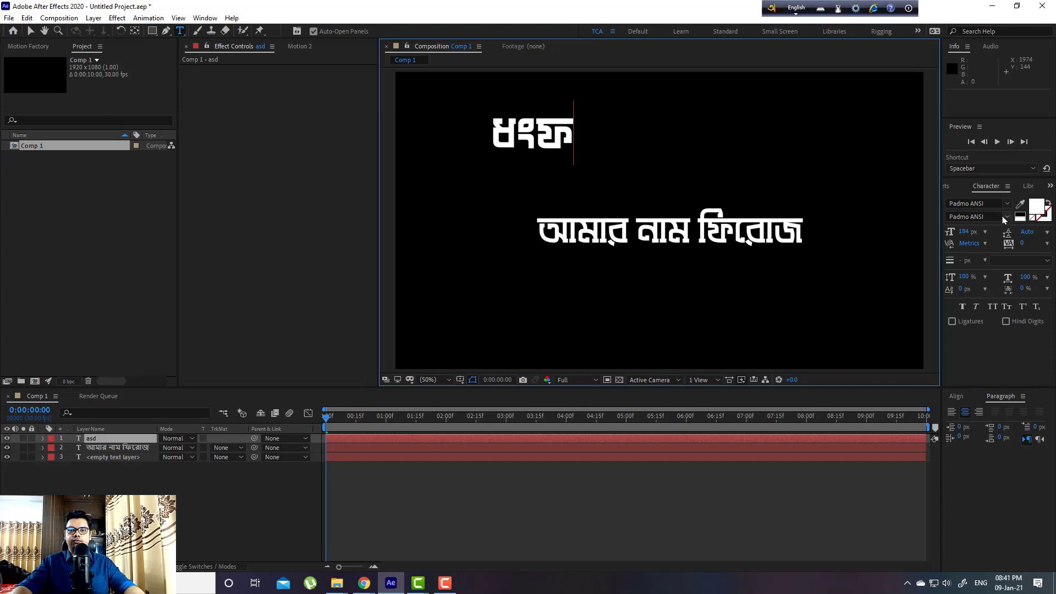
left_click(856, 8)
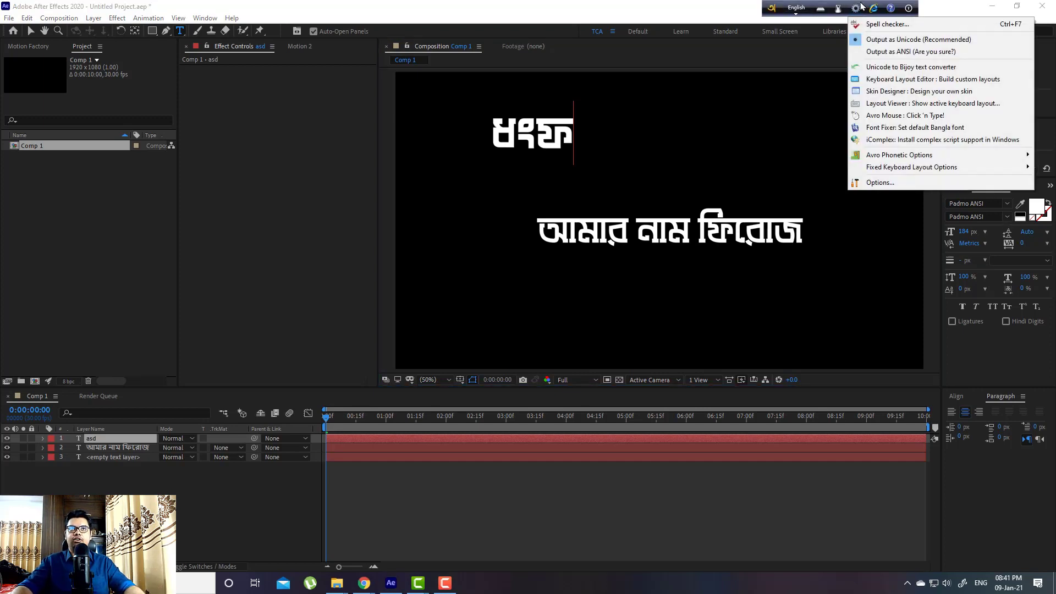
left_click(903, 51)
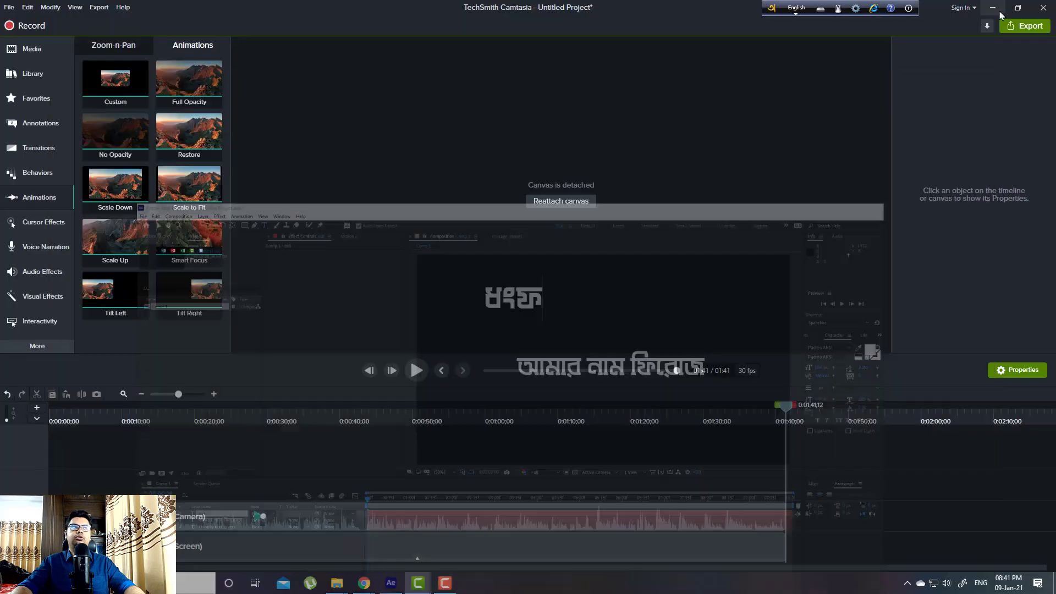
- Minimize Camtasia and examine the picture of Avro Keyboard's ANSI mode warning in Chrome
left_click(992, 7)
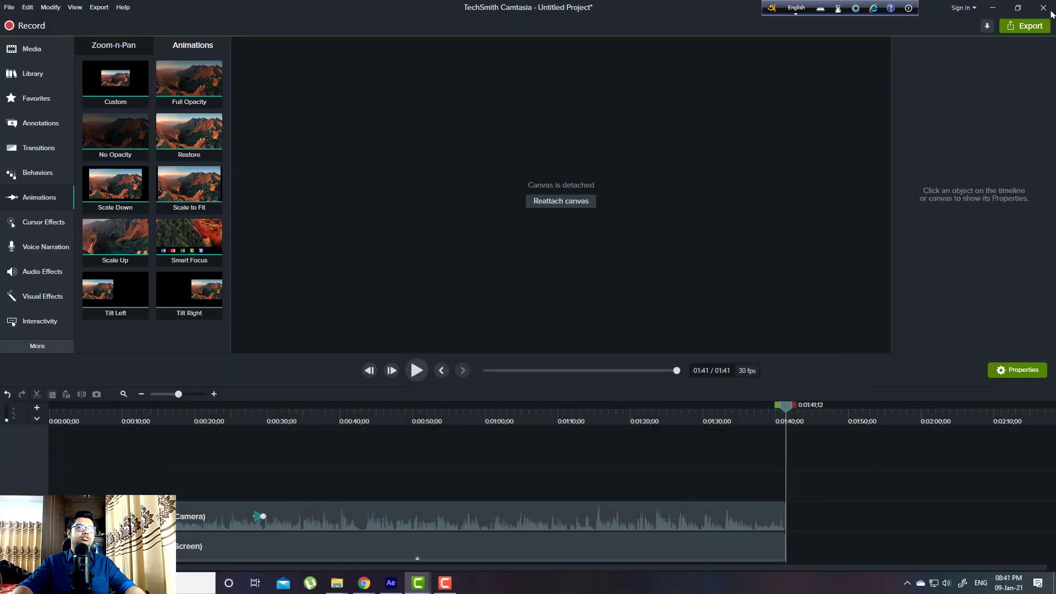
left_click(993, 7)
left_click(69, 10)
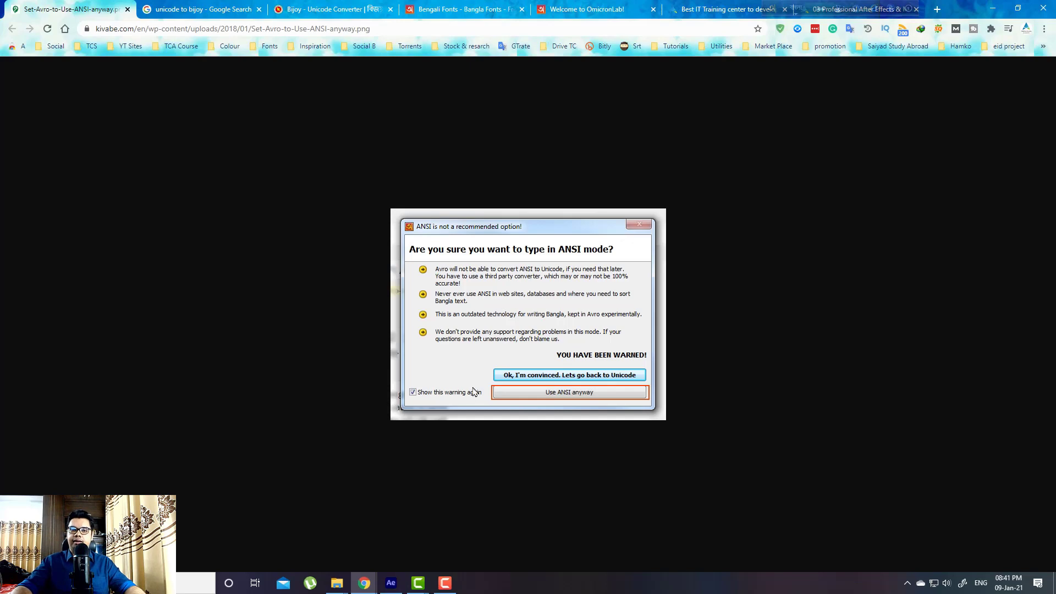
- Return to After Effects and add a second "asd" to the Padmo ANSI text line
left_click(391, 584)
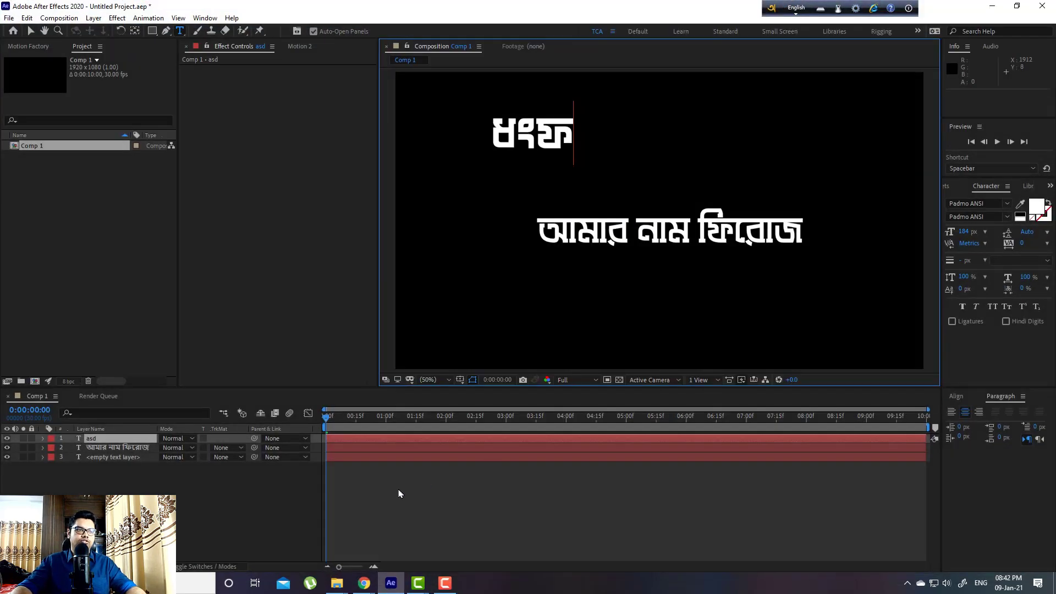
type("asd")
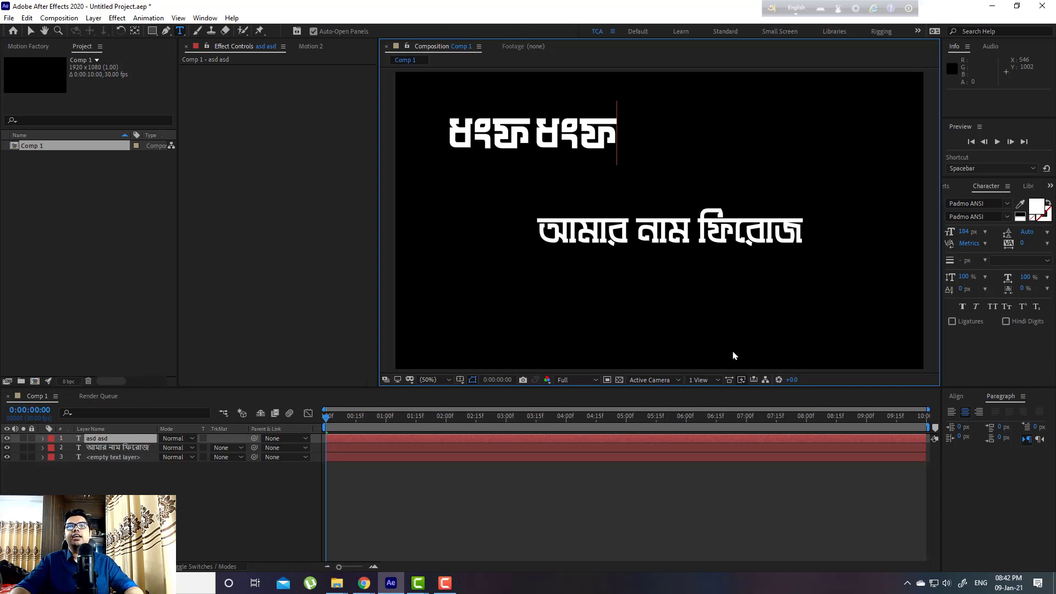
- Switch to the Bangla Converter page in Chrome and clear the Unicode and Bijoy text boxes
left_click(992, 6)
left_click(255, 5)
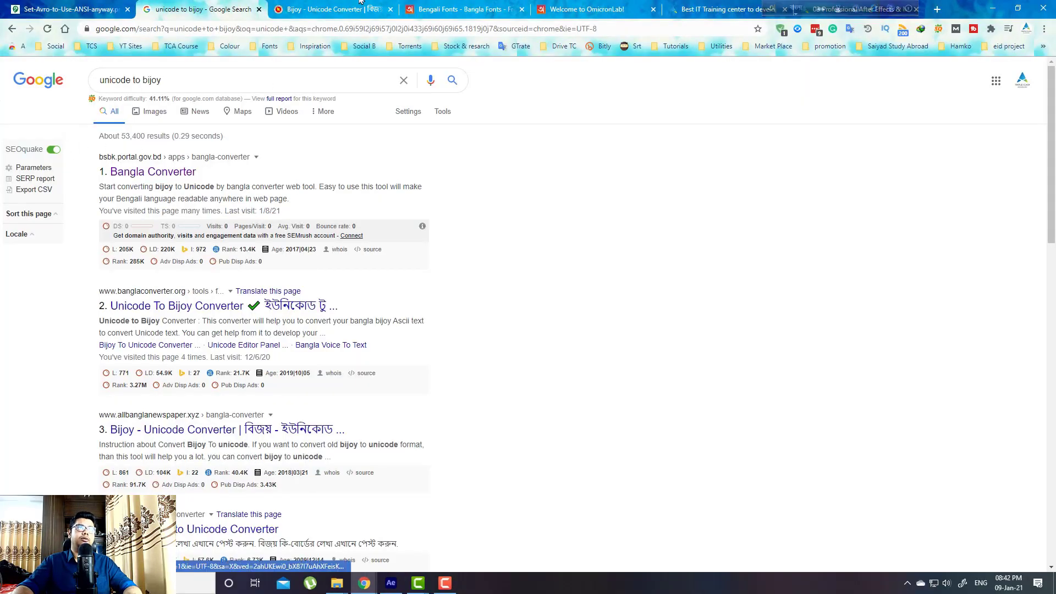
key("ctrl+Tab")
left_click(182, 138)
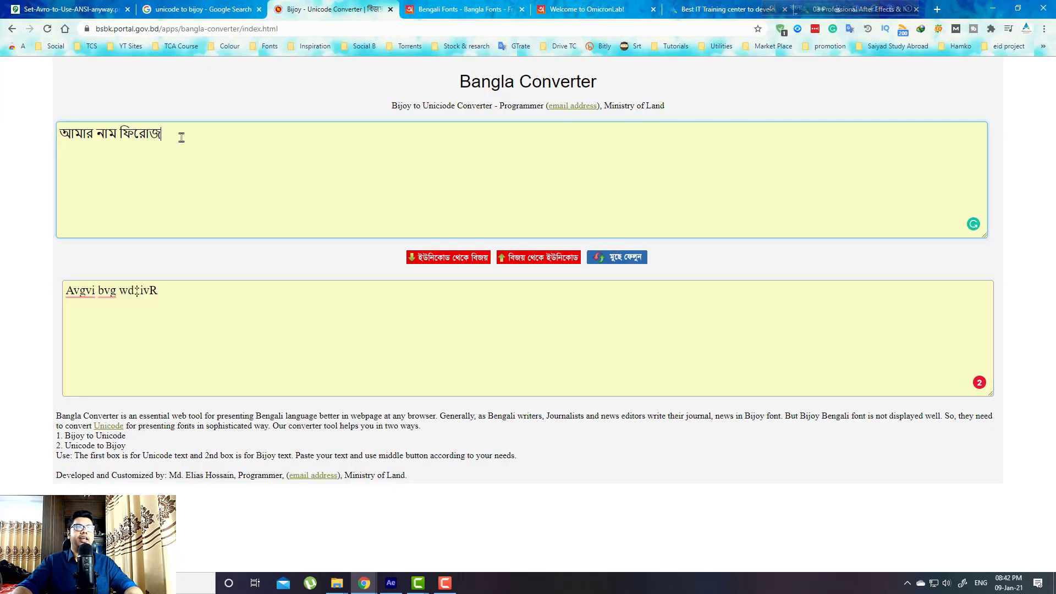
left_click_drag(219, 130, 85, 132)
left_click(214, 127)
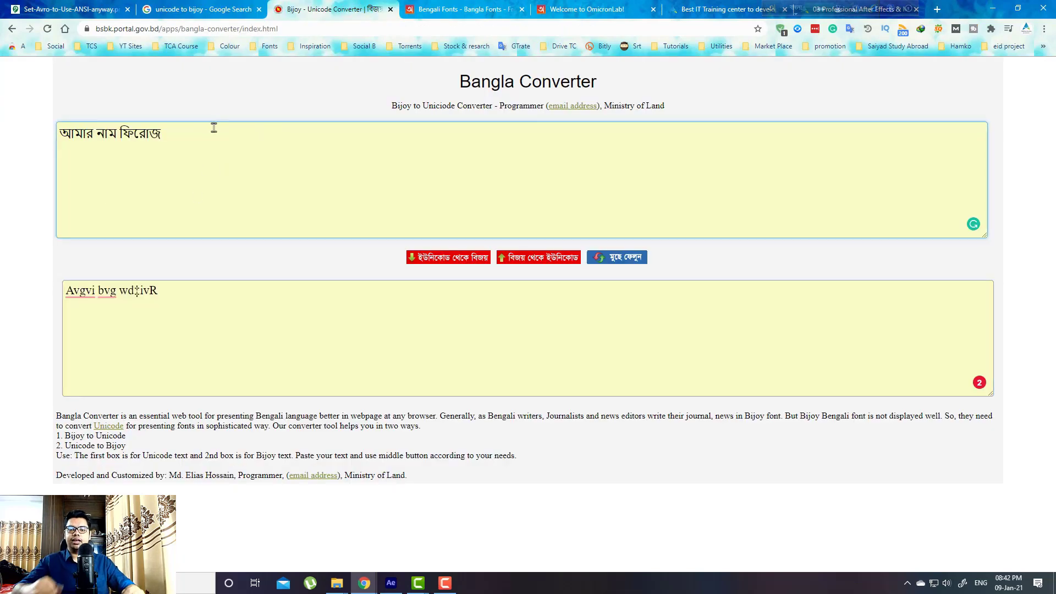
key("ctrl+a")
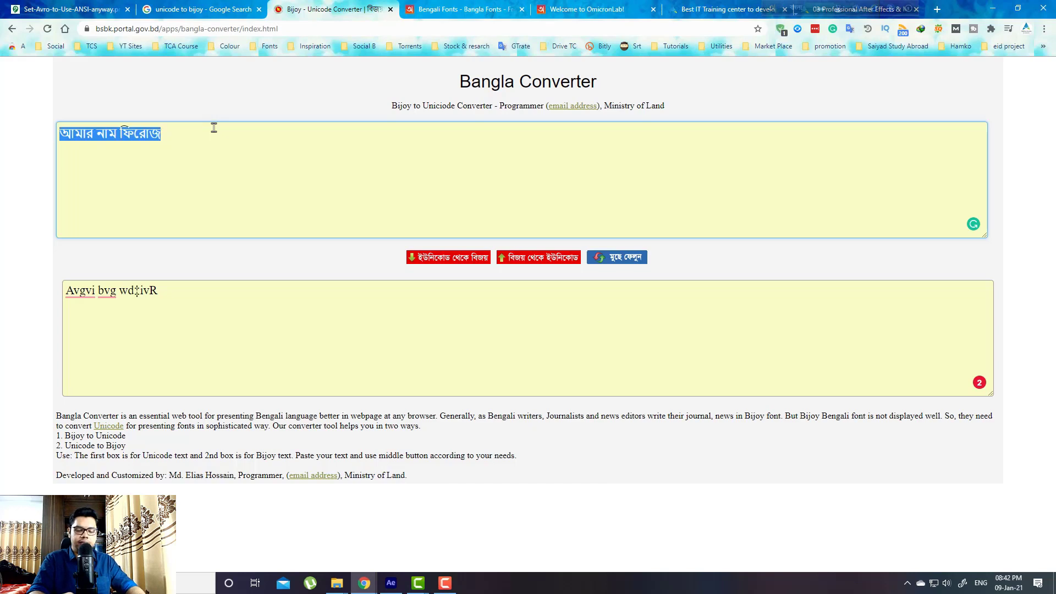
key("BackSpace")
left_click(187, 290)
key("ctrl+a")
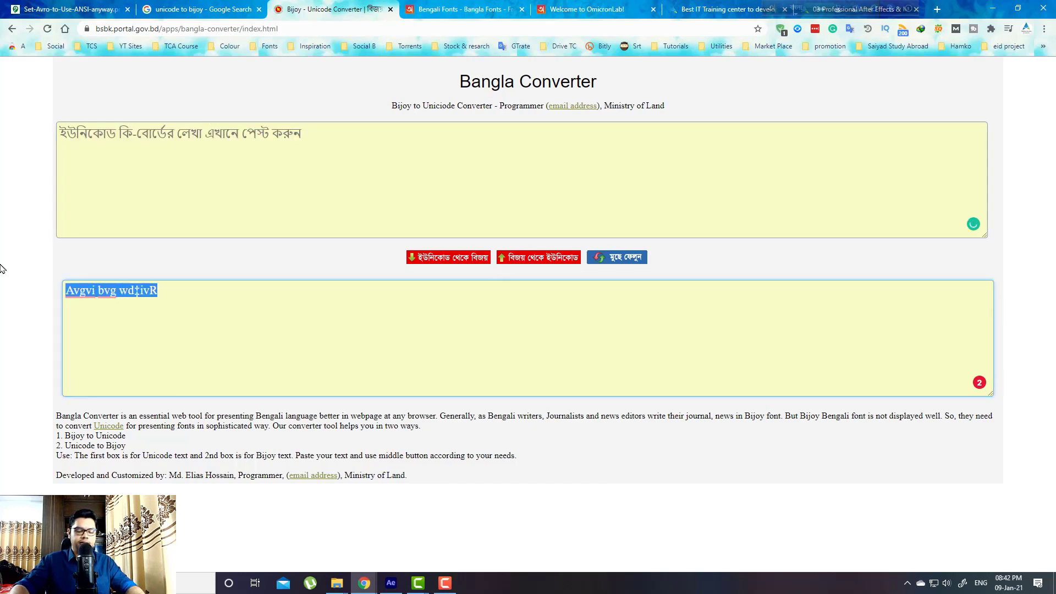
key("BackSpace")
left_click(293, 167)
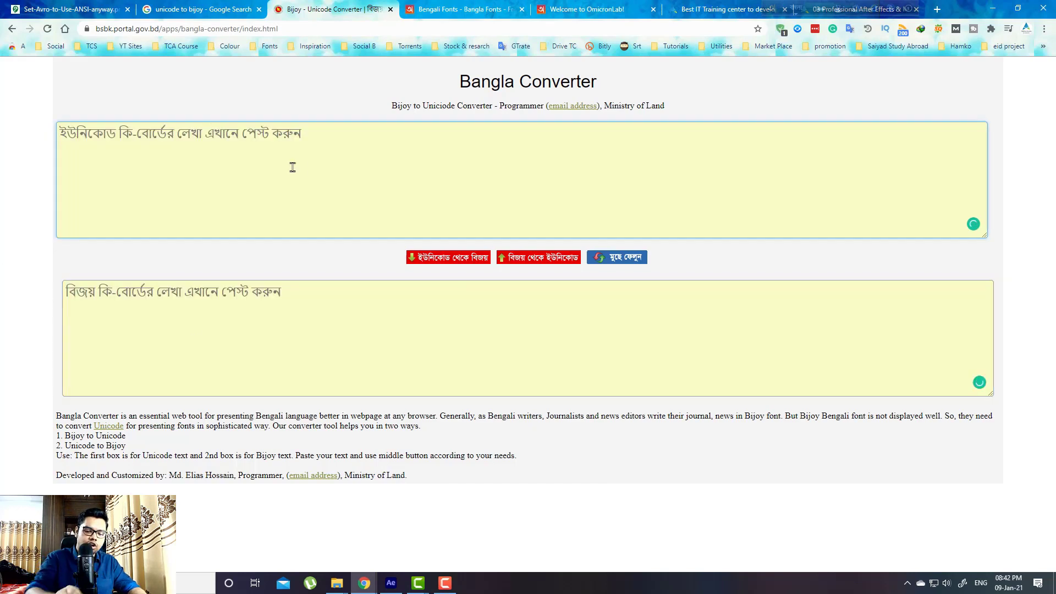
type("as")
key("BackSpace")
key("BackSpace")
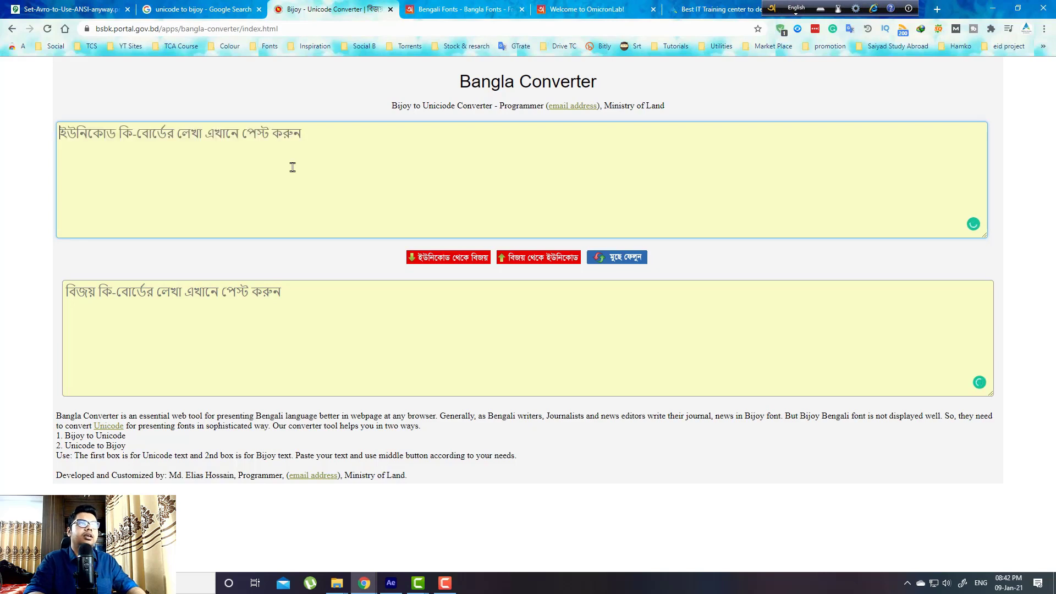
- Switch Avro Keyboard to Bangla and try entering "amar" phonetically in the converter's Unicode box
key("F12")
type("amar")
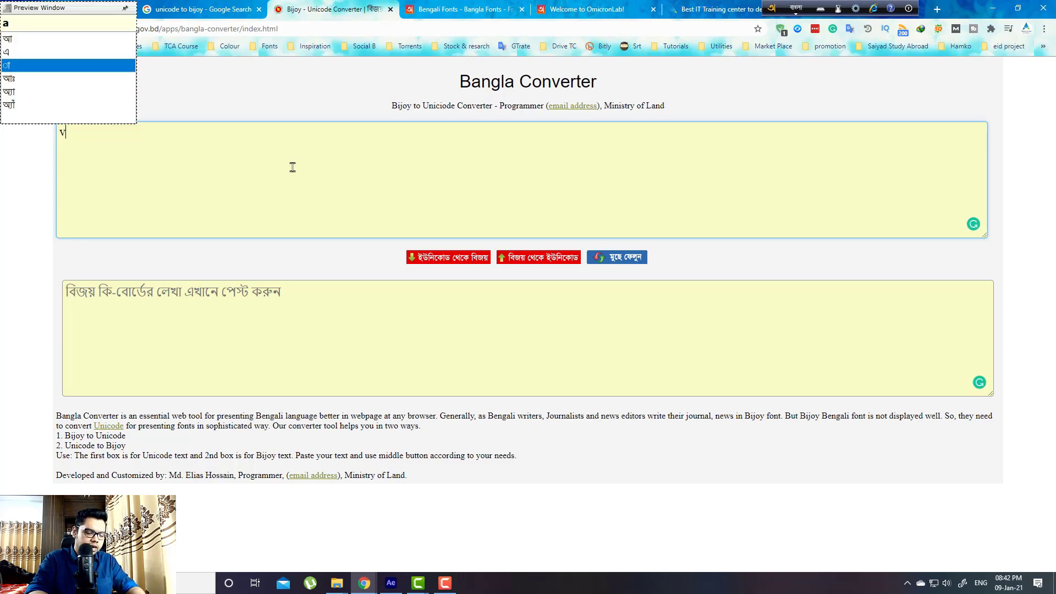
key("BackSpace")
key("BackSpace")
key("BackSpace")
key("BackSpace")
key("BackSpace")
key("BackSpace")
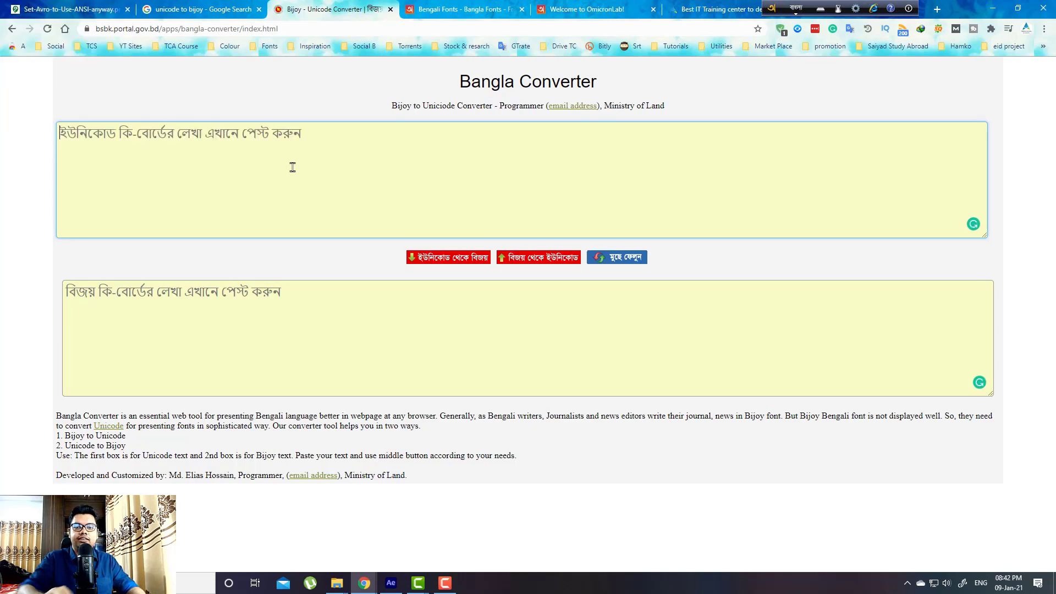
- Set Avro Keyboard's output to Unicode and enter "আমার নাম" followed by the presenter's first name in the converter's Unicode box
left_click(855, 8)
left_click(900, 40)
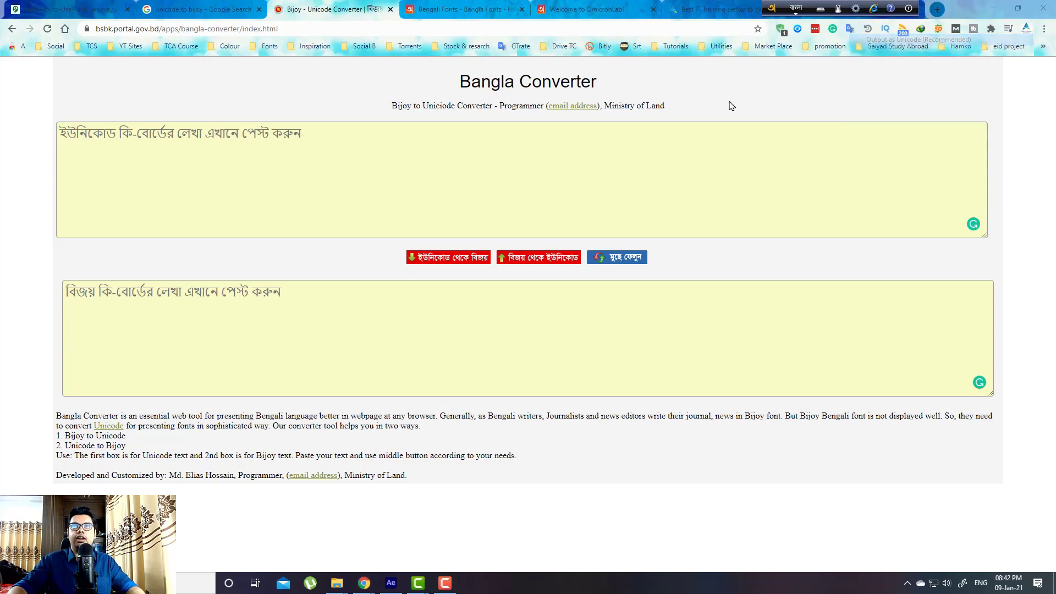
left_click(259, 185)
type("amar nam ")
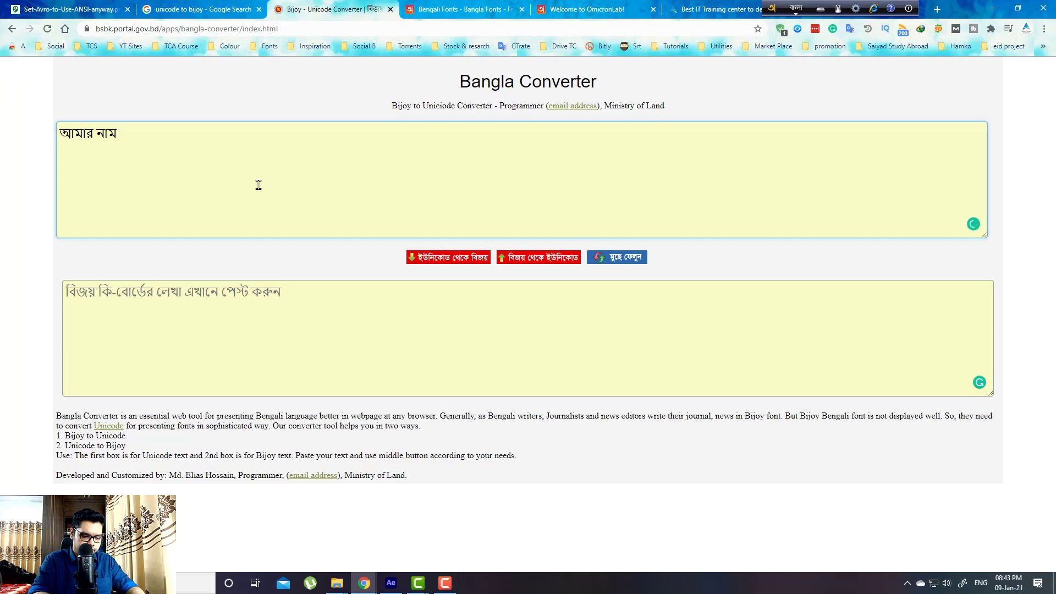
type("firU")
key("BackSpace")
type("Oj")
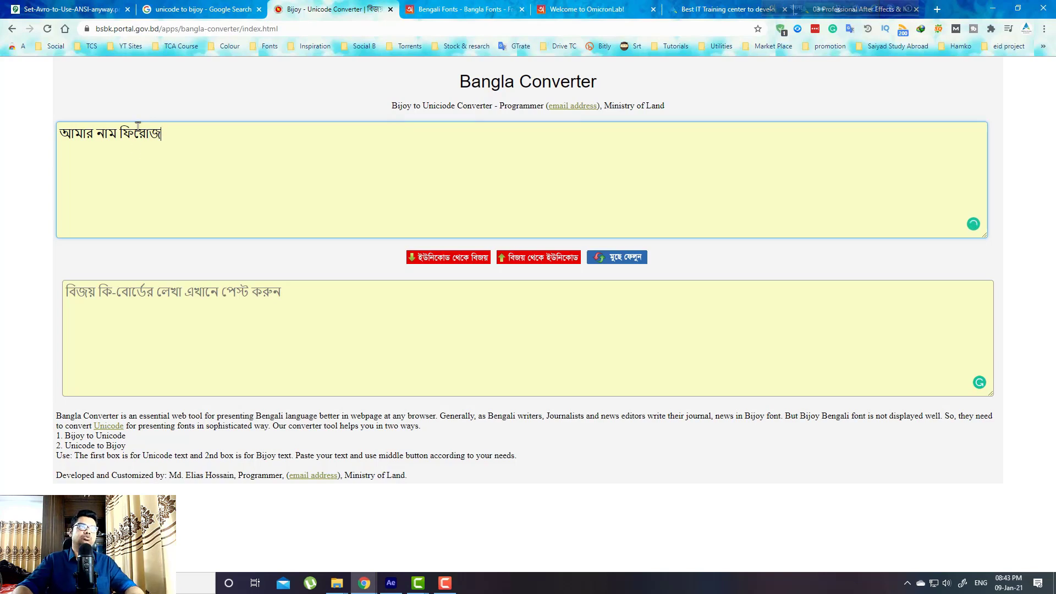
- Convert the Unicode sentence to Bijoy and copy the converted text
left_click(463, 260)
left_click_drag(219, 292, 1, 305)
key("ctrl+c")
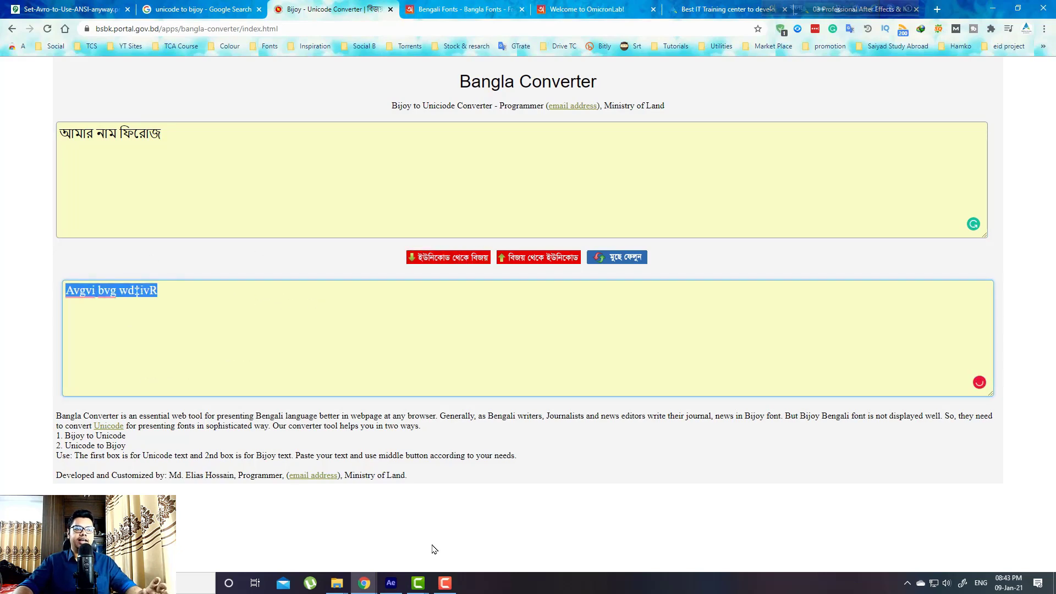
- Replace the "asd asd" text in After Effects with the copied Bijoy text and move it to about 978, 446, just above the existing sentence
left_click(391, 583)
triple_click(568, 127)
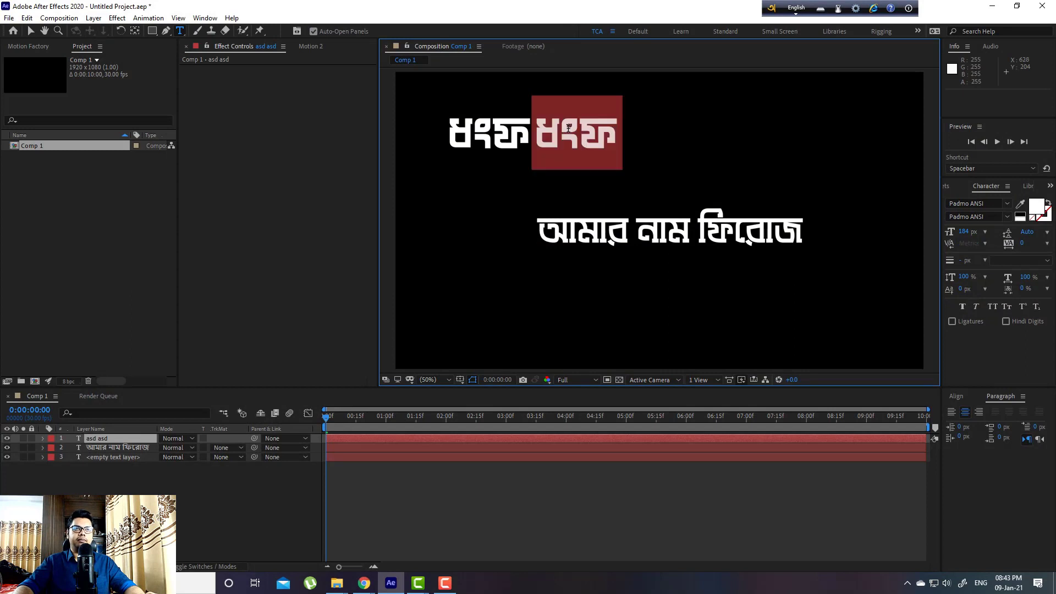
key("ctrl+v")
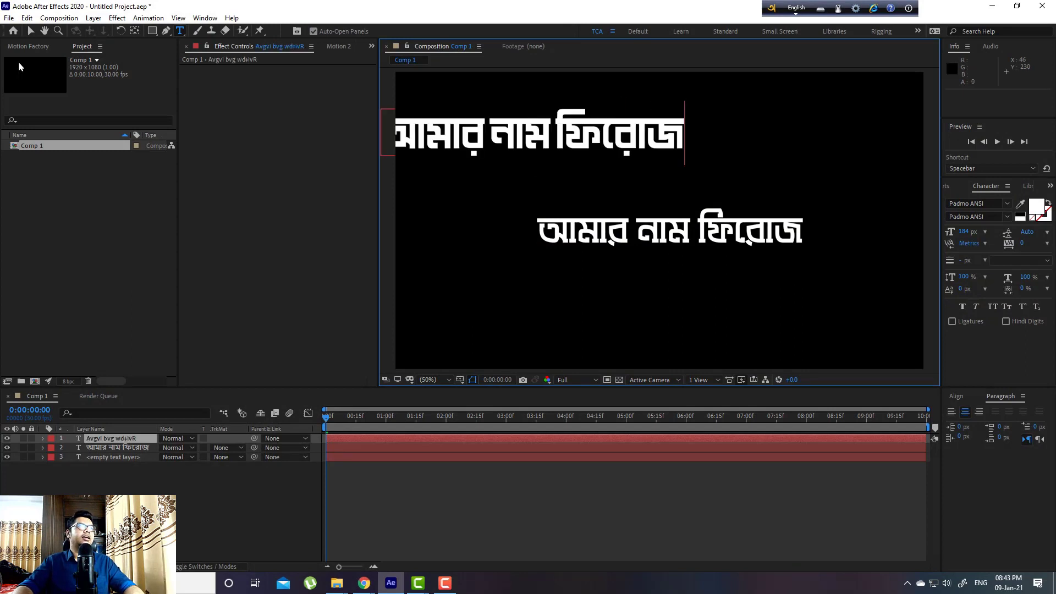
left_click(31, 31)
left_click_drag(608, 138, 735, 182)
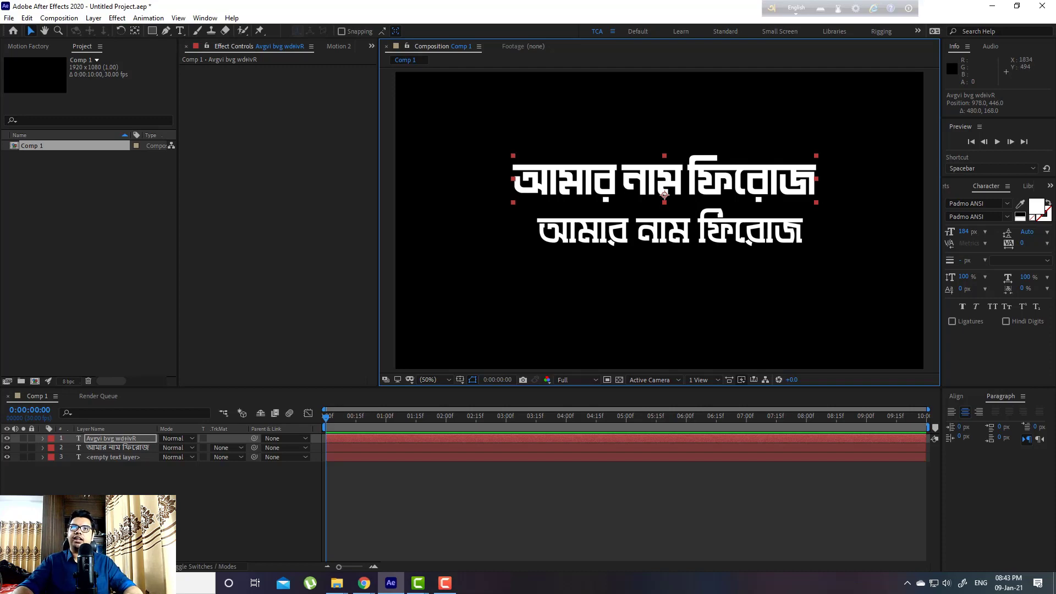
- Switch to the Triple Click Academy home page in Chrome and send Avro Keyboard to the system tray
left_click(992, 6)
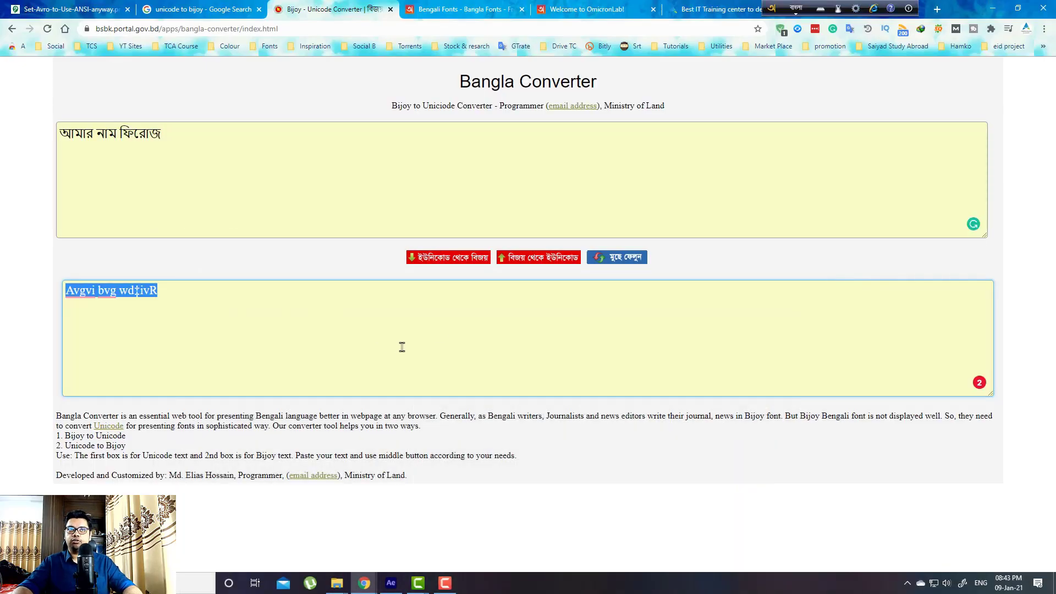
left_click(682, 10)
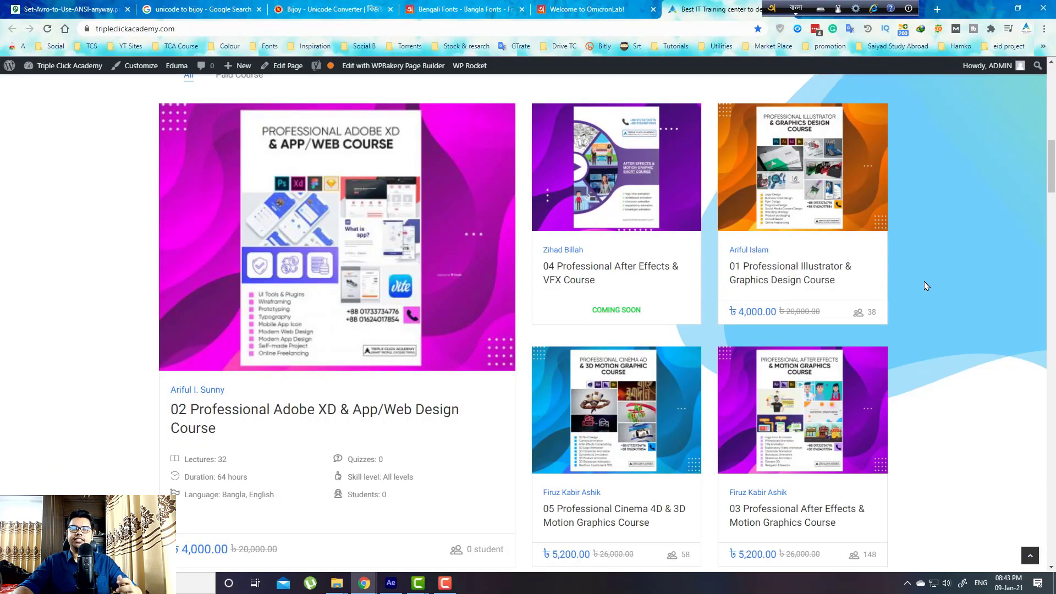
left_click(774, 10)
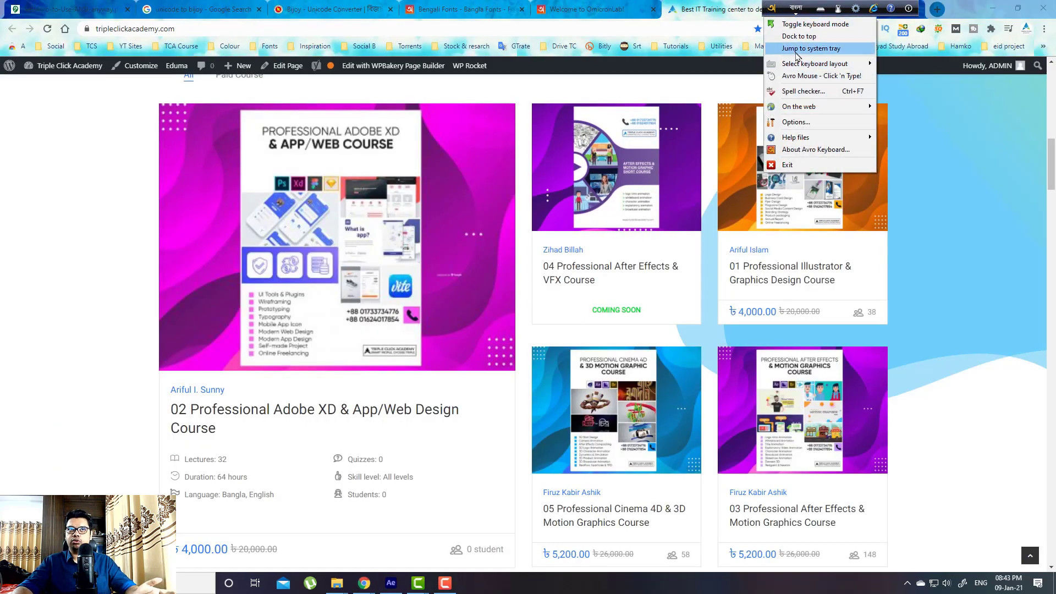
left_click(808, 49)
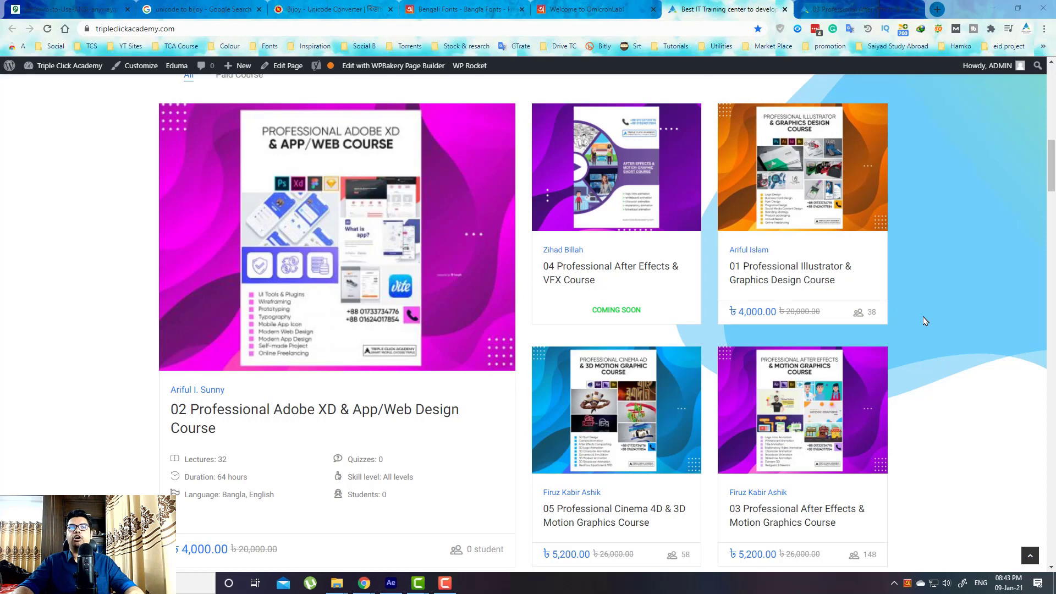
- Review the academy's course list and the curriculum, requirements and overview of the Professional After Effects & Motion Graphics Course
scroll(999, 381, "down", 2)
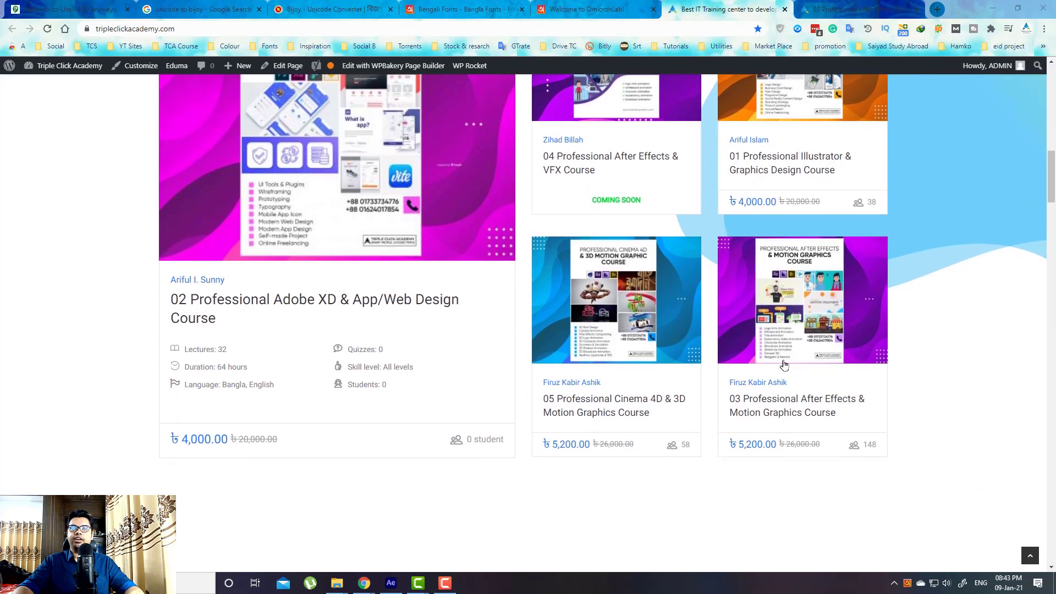
key("ctrl+Tab")
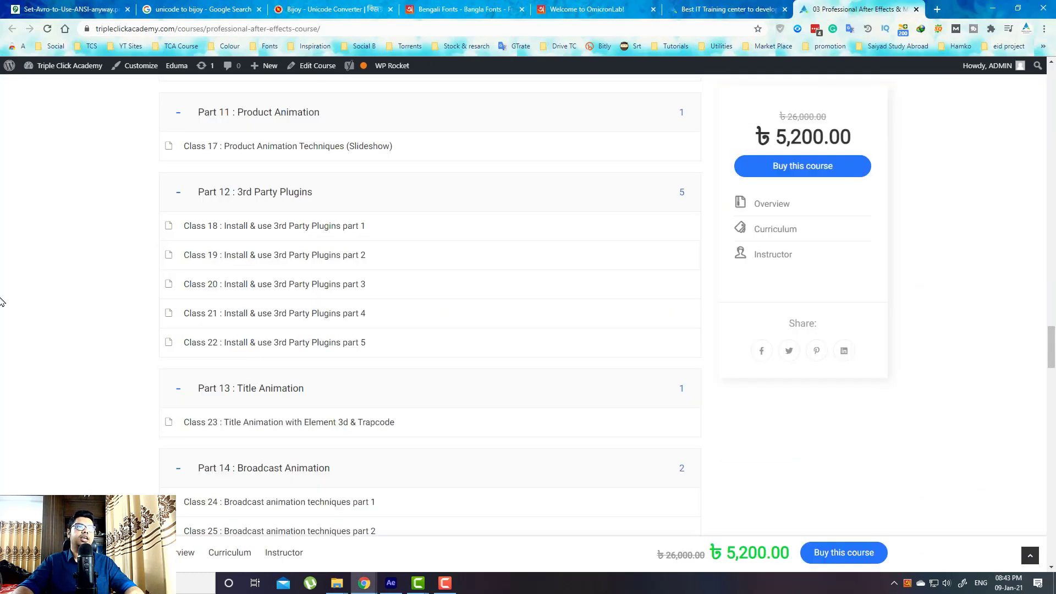
scroll(28, 309, "up", 20)
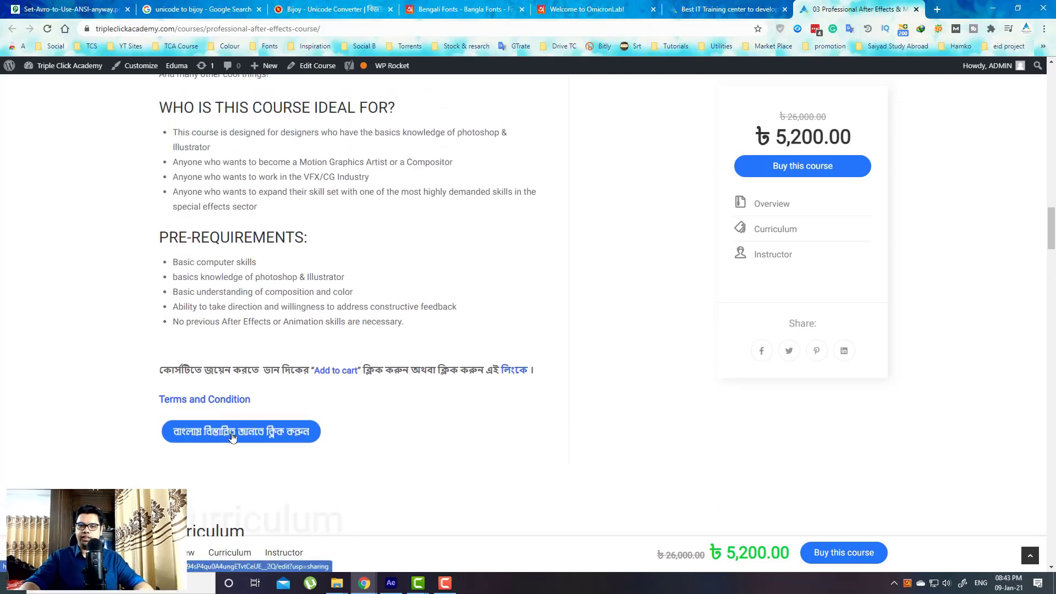
scroll(232, 438, "up", 15)
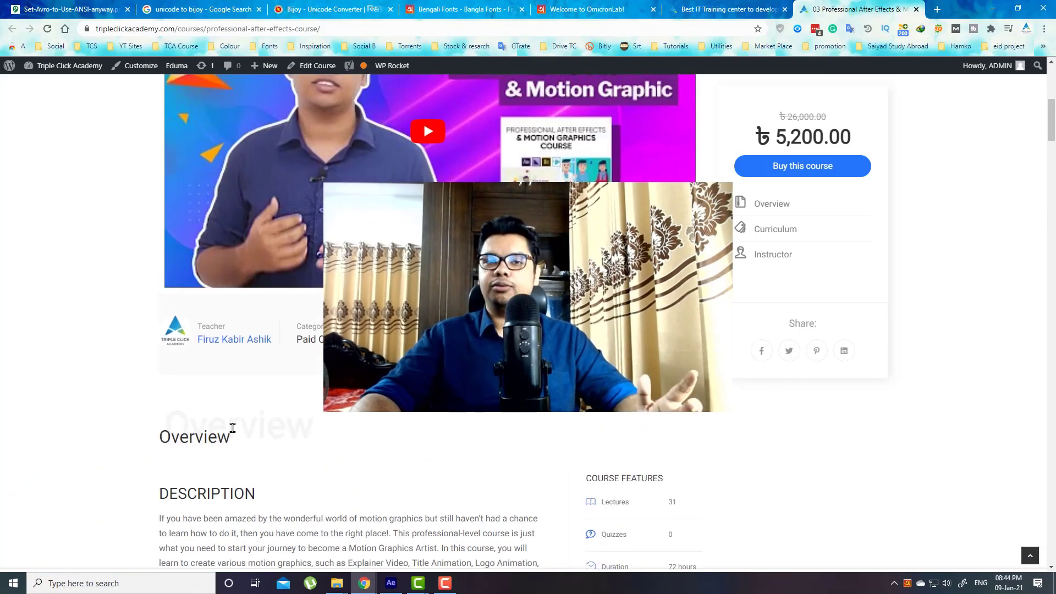